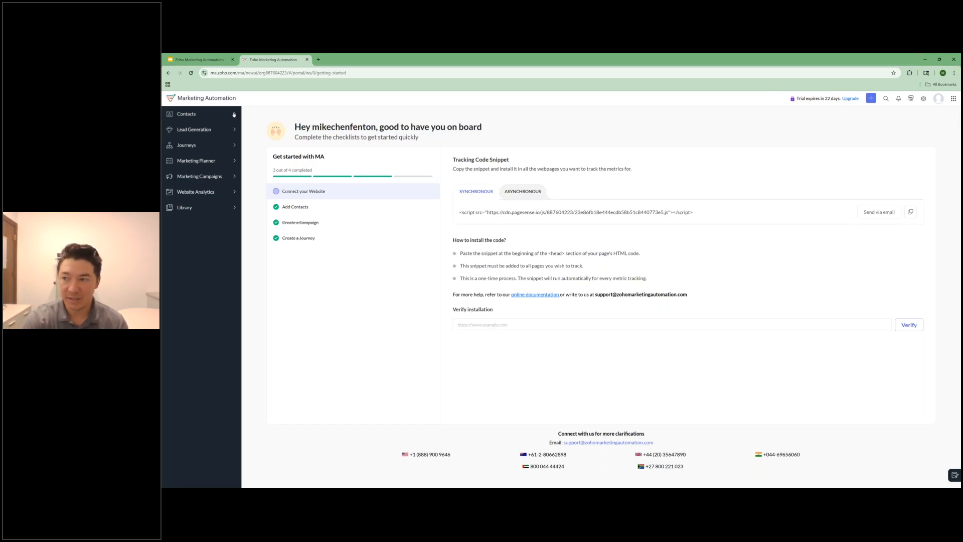
Step: Review the contacts dashboard's summary, stage, source and location statistics
{"action": "left_click", "coordinate": [234, 115]}
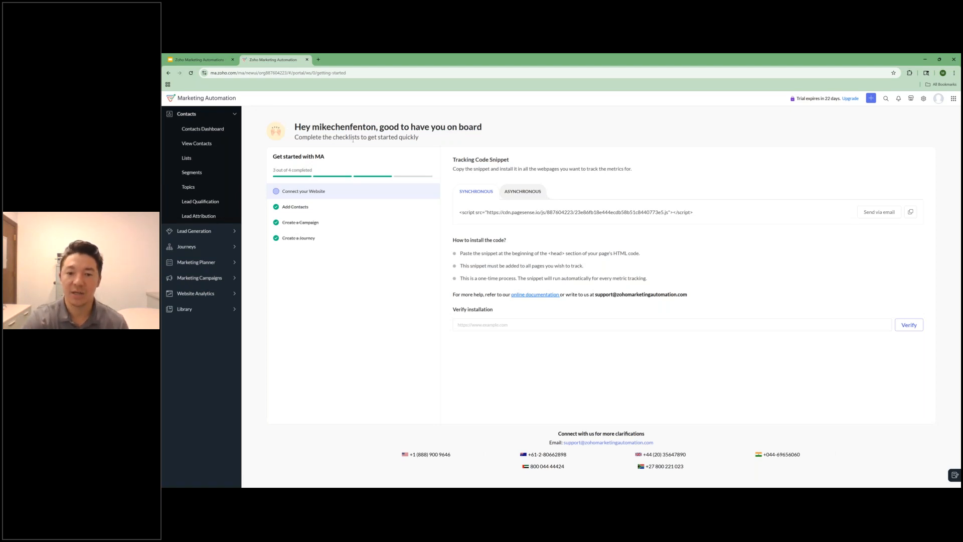
{"action": "left_click", "coordinate": [203, 129]}
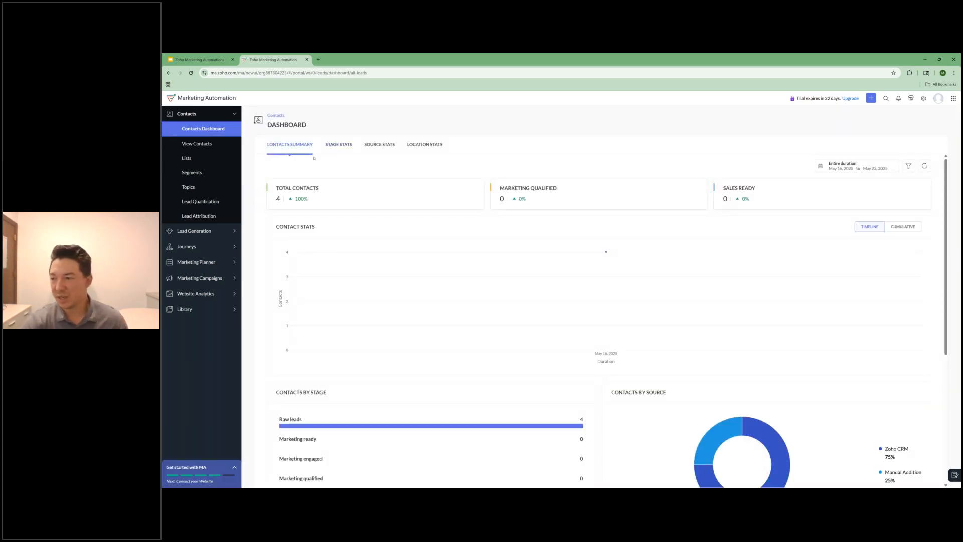
{"action": "left_click", "coordinate": [336, 144]}
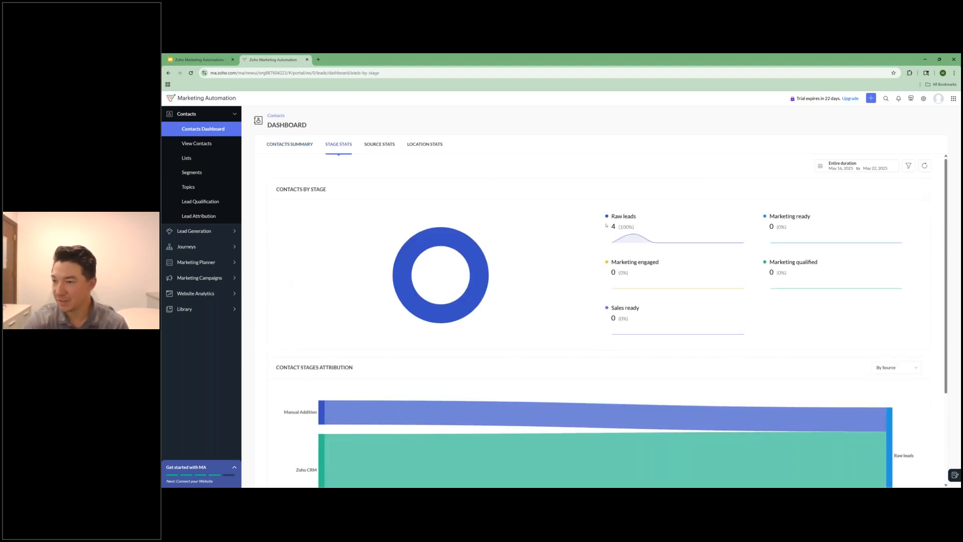
{"action": "scroll", "coordinate": [476, 191], "scroll_direction": "down", "scroll_amount": 1}
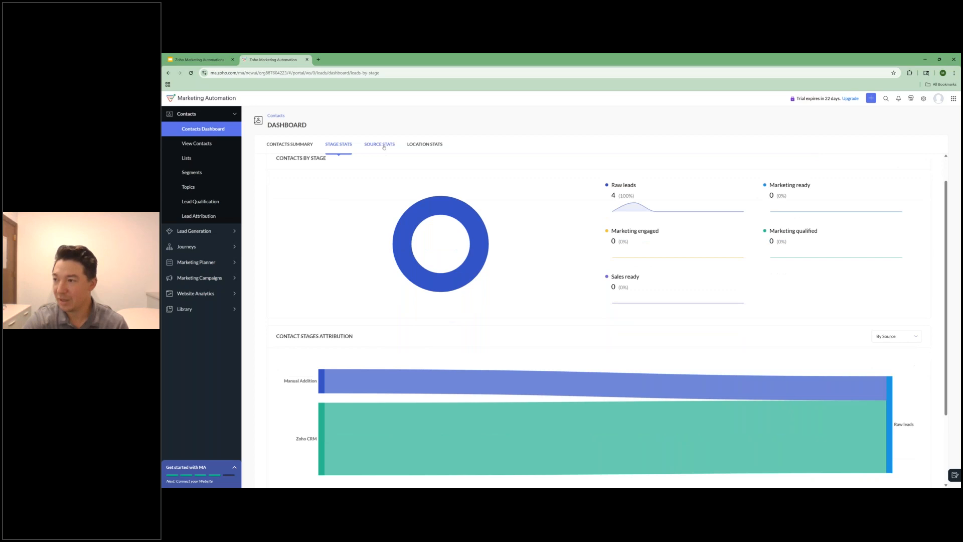
{"action": "left_click", "coordinate": [383, 146]}
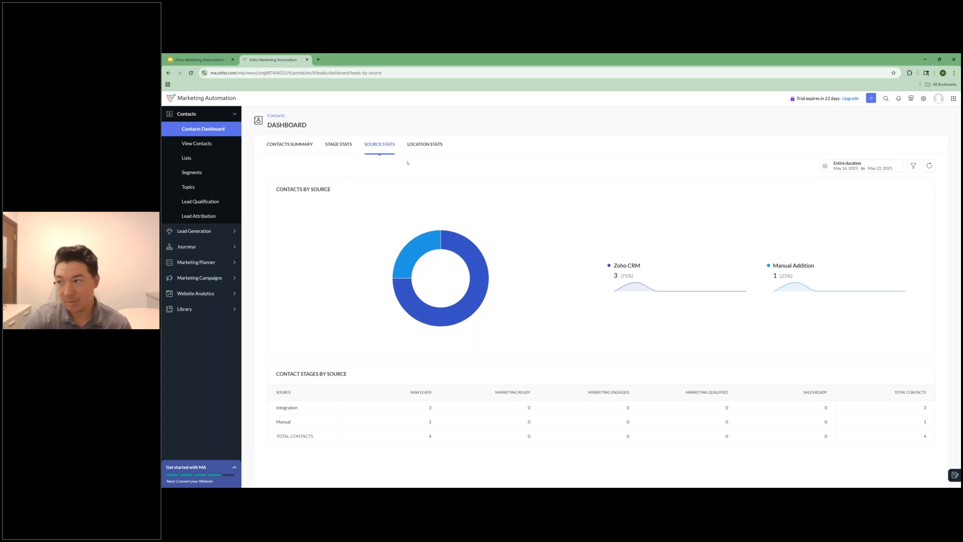
{"action": "left_click", "coordinate": [425, 144]}
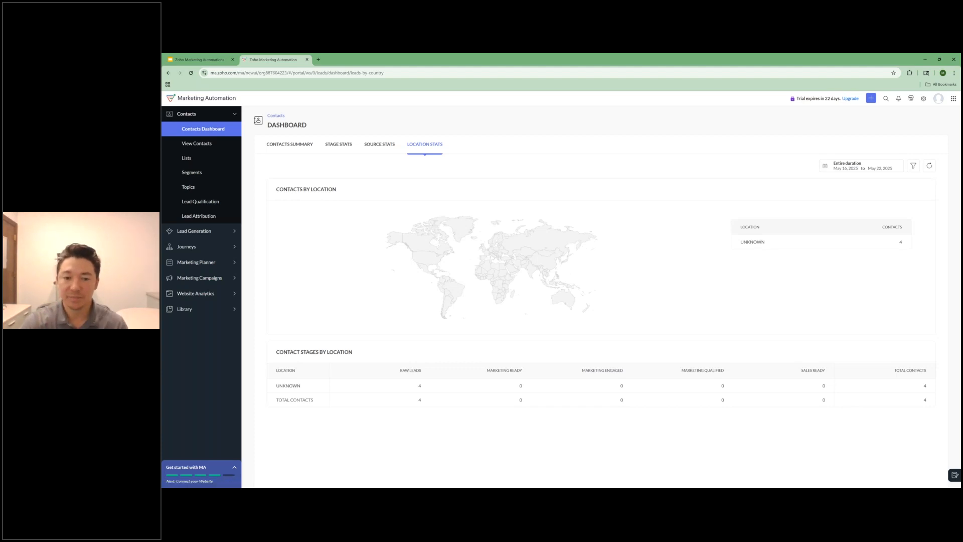
Step: Open the first contact in the contact list and examine its contact properties and membership details
{"action": "left_click", "coordinate": [195, 144]}
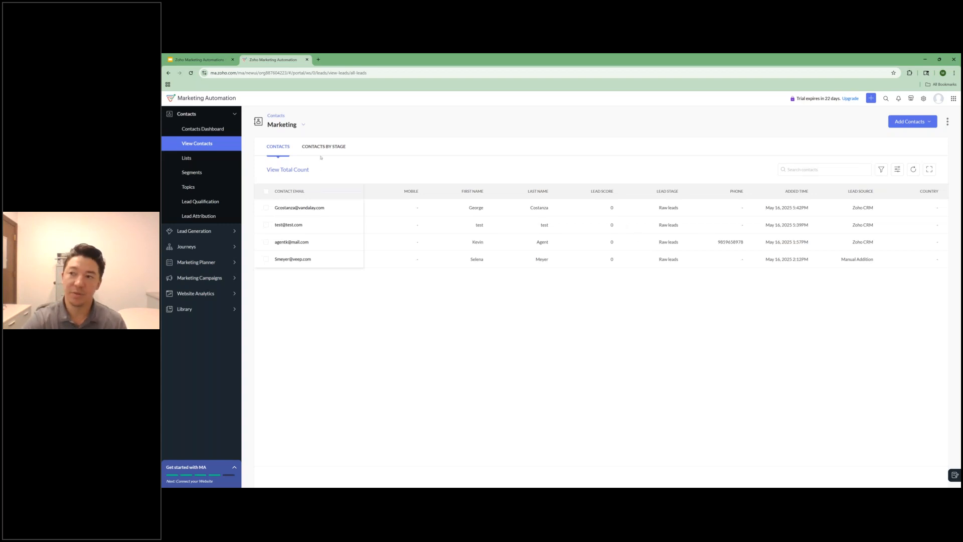
{"action": "left_click", "coordinate": [294, 208]}
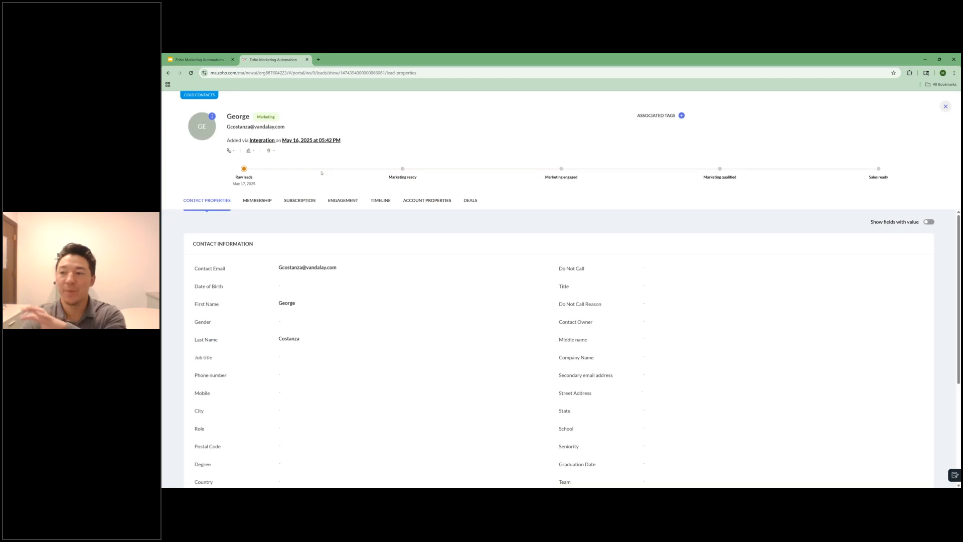
{"action": "scroll", "coordinate": [284, 254], "scroll_direction": "down", "scroll_amount": 1}
{"action": "scroll", "coordinate": [396, 270], "scroll_direction": "down", "scroll_amount": 2}
{"action": "scroll", "coordinate": [401, 262], "scroll_direction": "up", "scroll_amount": 3}
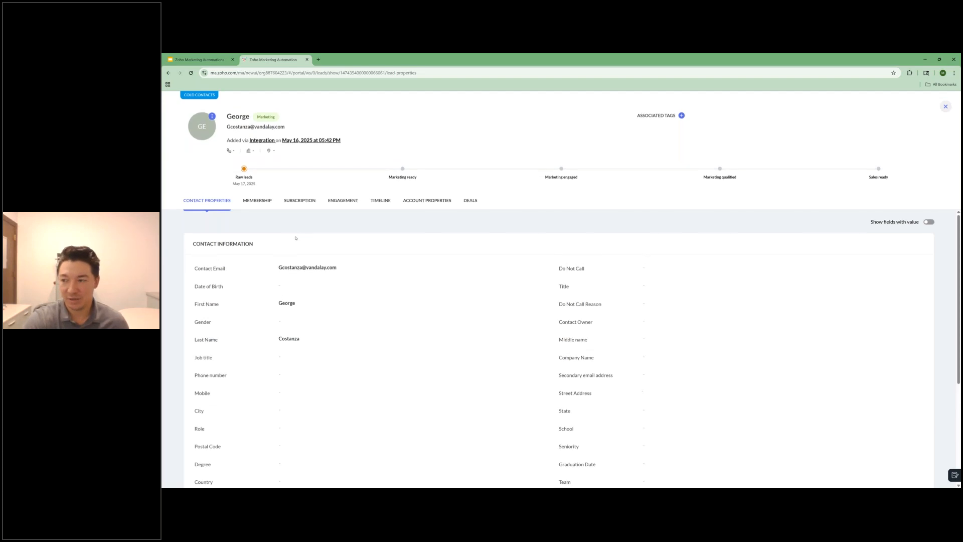
{"action": "left_click", "coordinate": [257, 201]}
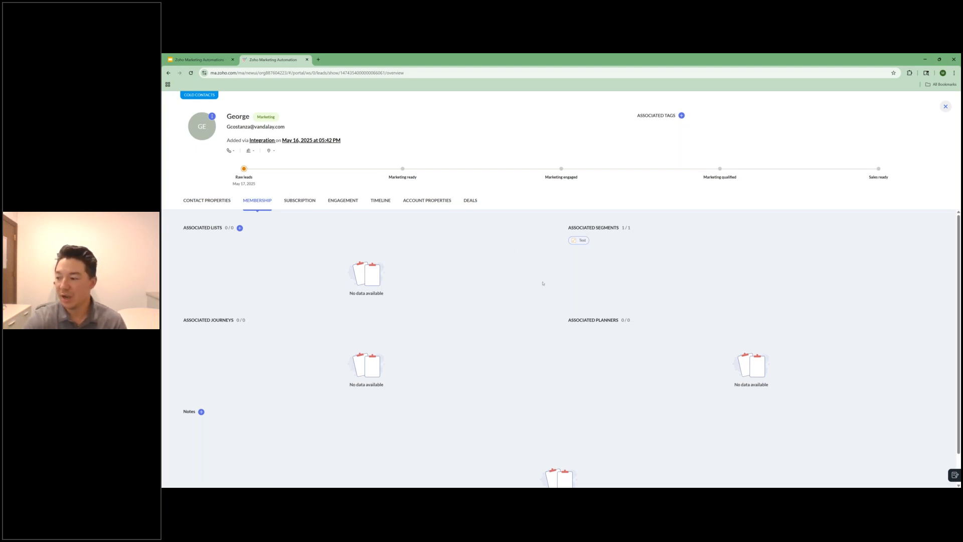
{"action": "scroll", "coordinate": [675, 321], "scroll_direction": "down", "scroll_amount": 1}
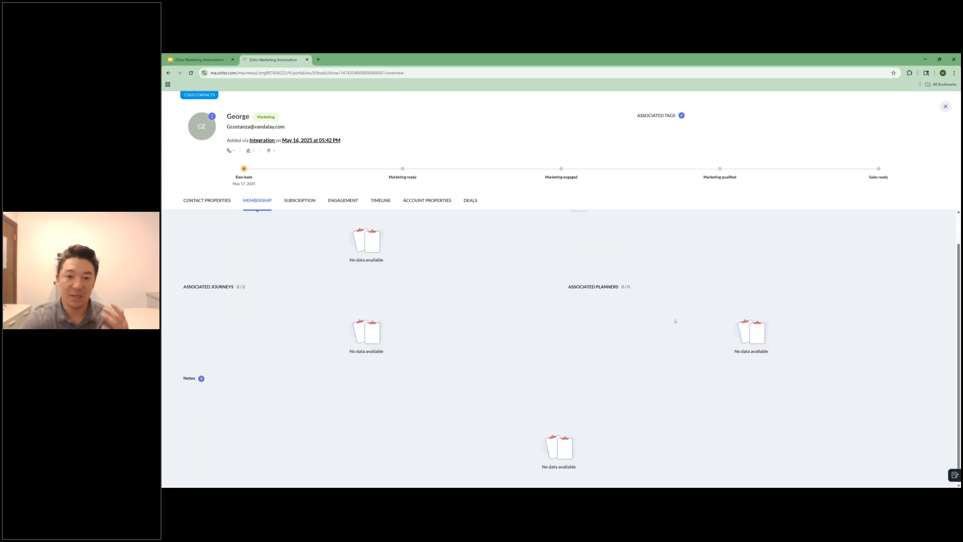
Step: Review the contact's subscription, engagement, timeline, account properties and deals, and close the record
{"action": "left_click", "coordinate": [309, 200]}
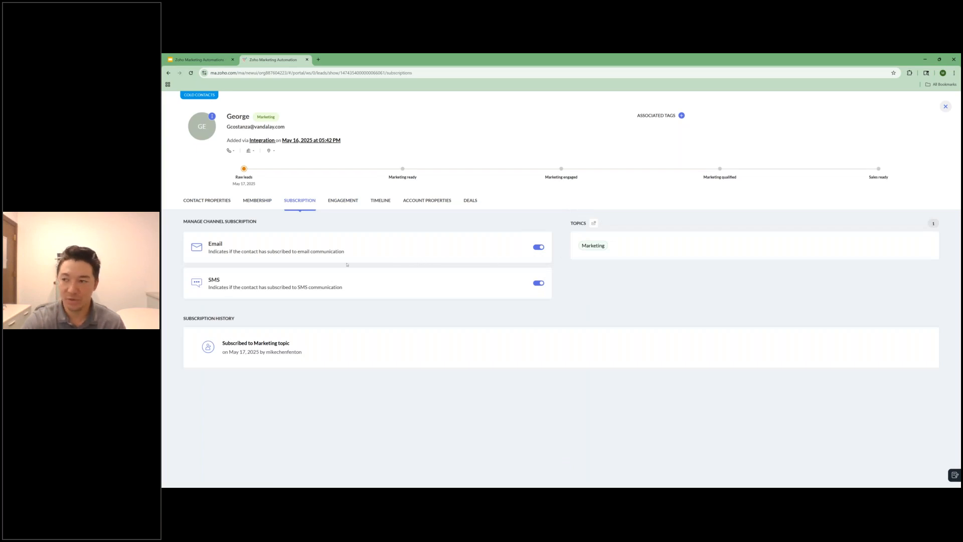
{"action": "left_click", "coordinate": [343, 202]}
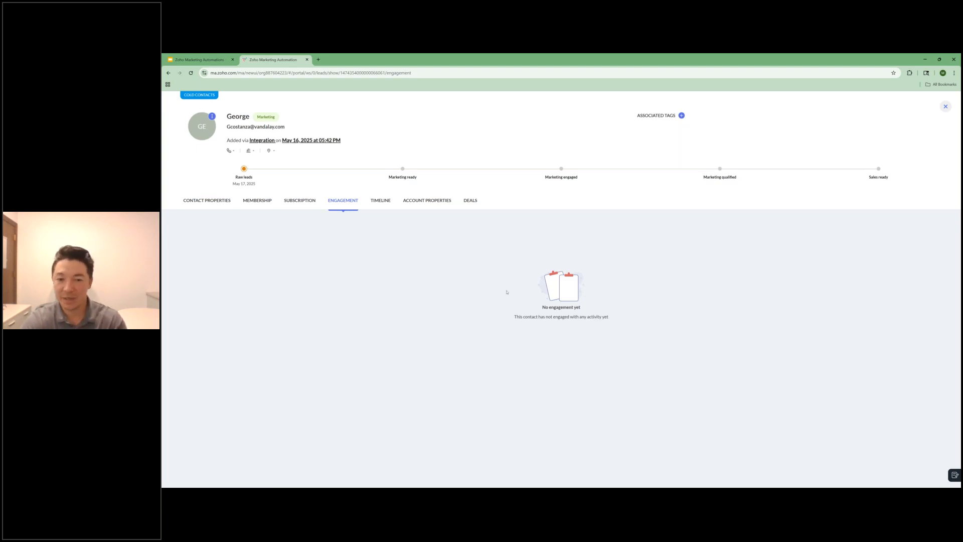
{"action": "left_click", "coordinate": [376, 202]}
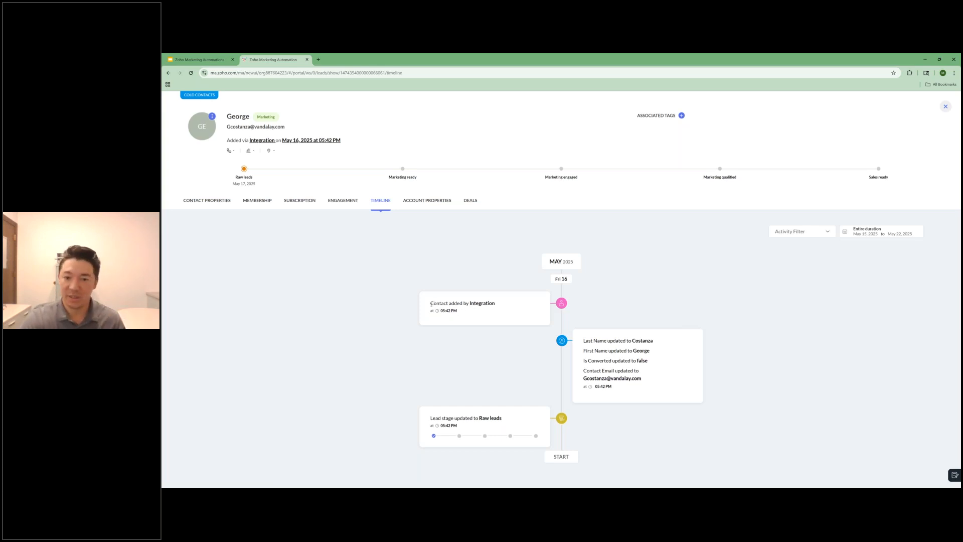
{"action": "left_click", "coordinate": [414, 203]}
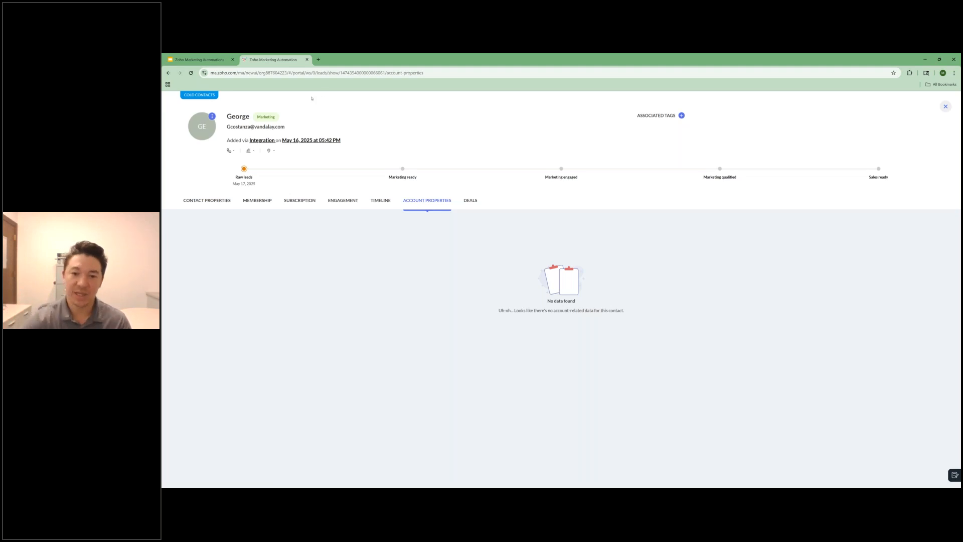
{"action": "left_click", "coordinate": [472, 201]}
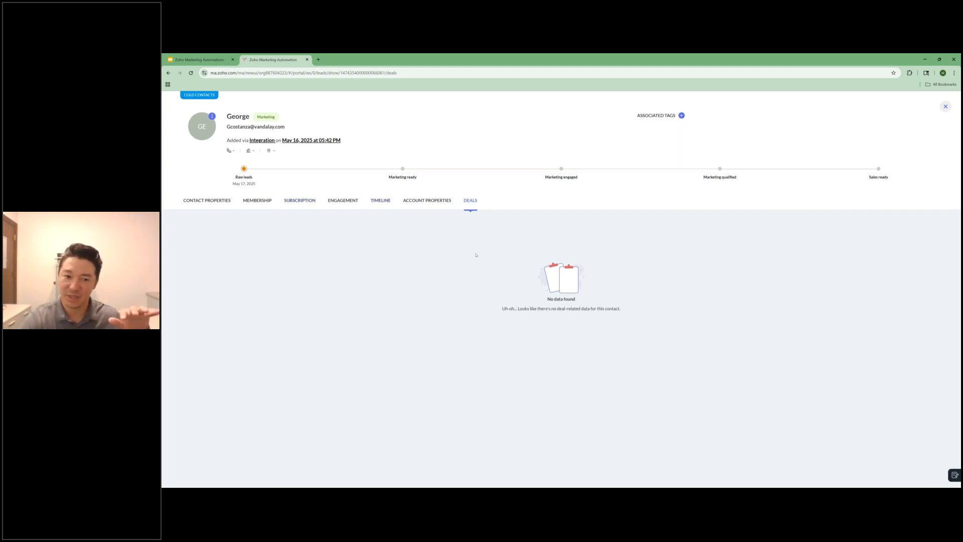
{"action": "left_click", "coordinate": [945, 107]}
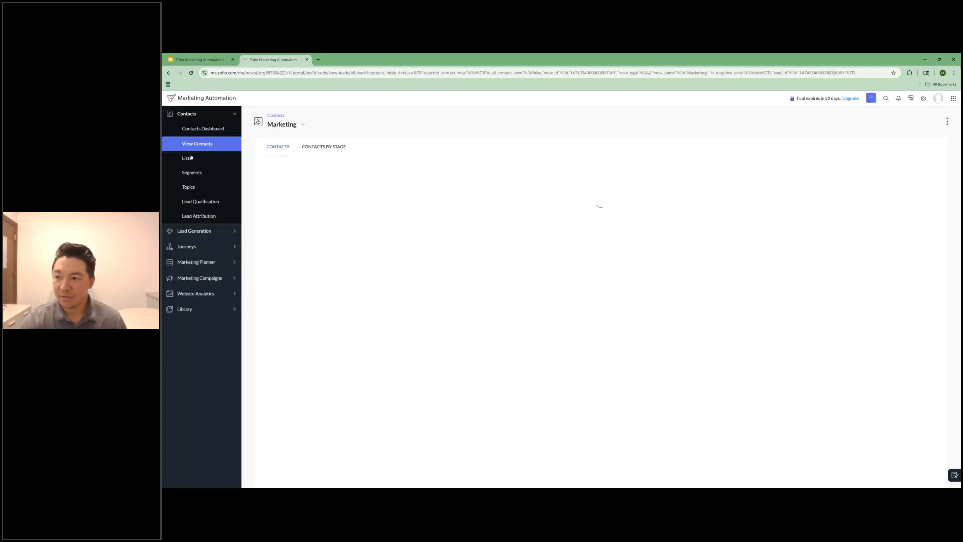
Step: Check the contact lists page and review the summary statistics of the Test segment
{"action": "left_click", "coordinate": [185, 159]}
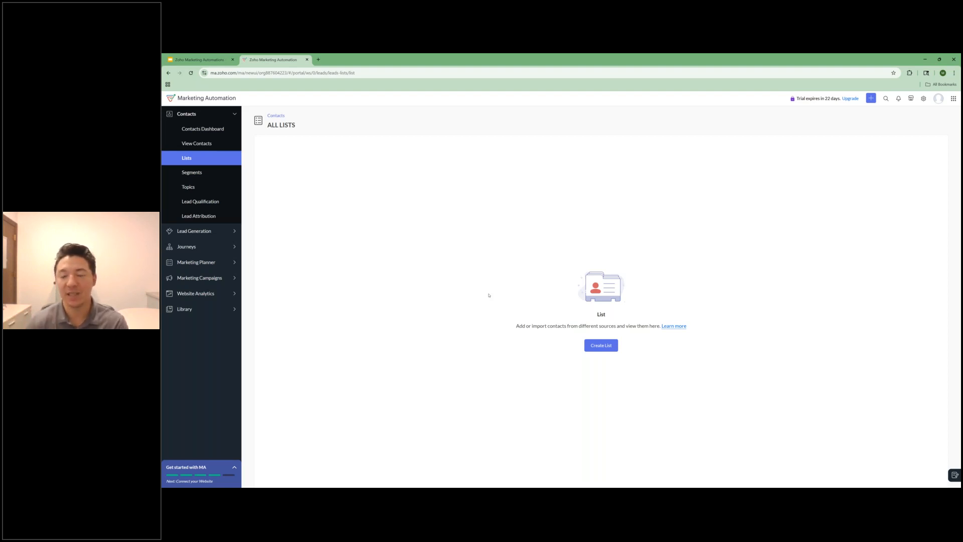
{"action": "left_click", "coordinate": [201, 173]}
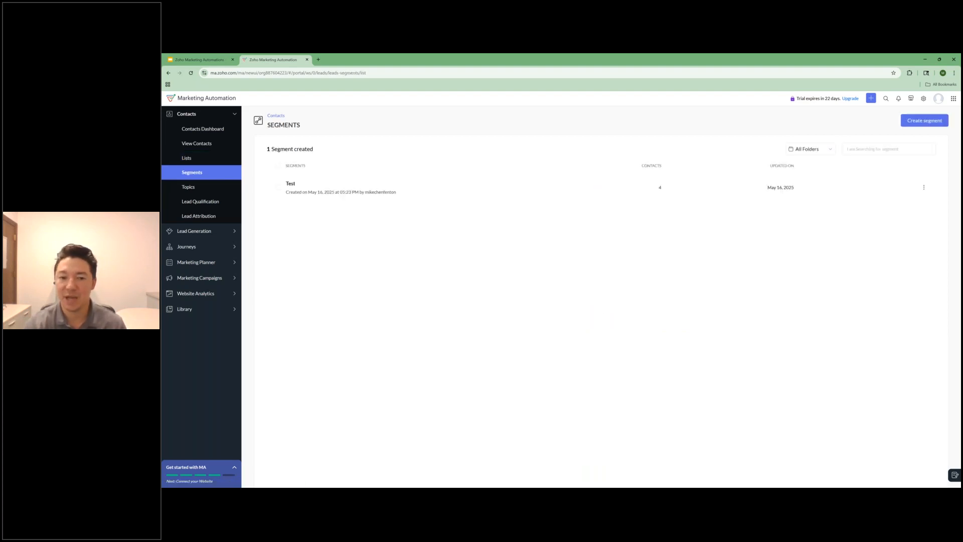
{"action": "left_click", "coordinate": [290, 184]}
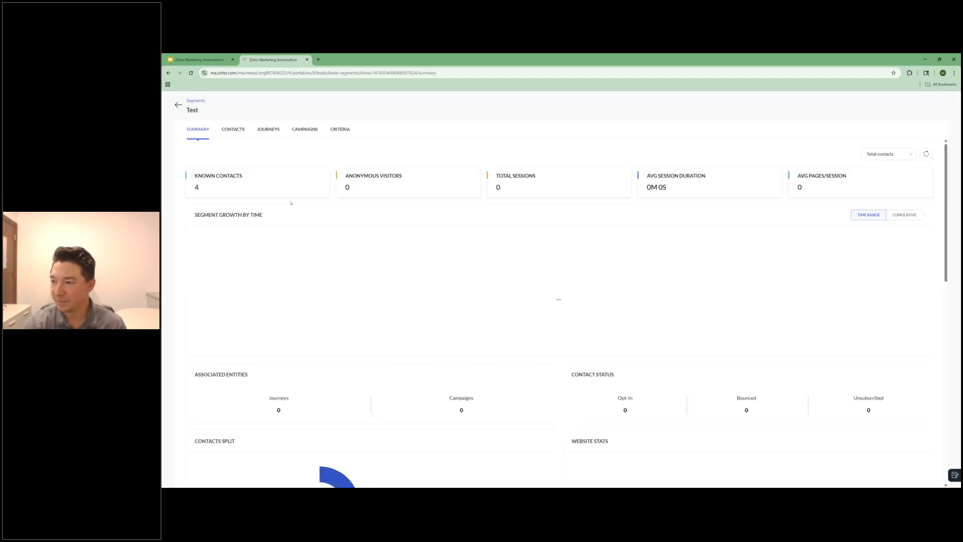
{"action": "scroll", "coordinate": [384, 307], "scroll_direction": "down", "scroll_amount": 1}
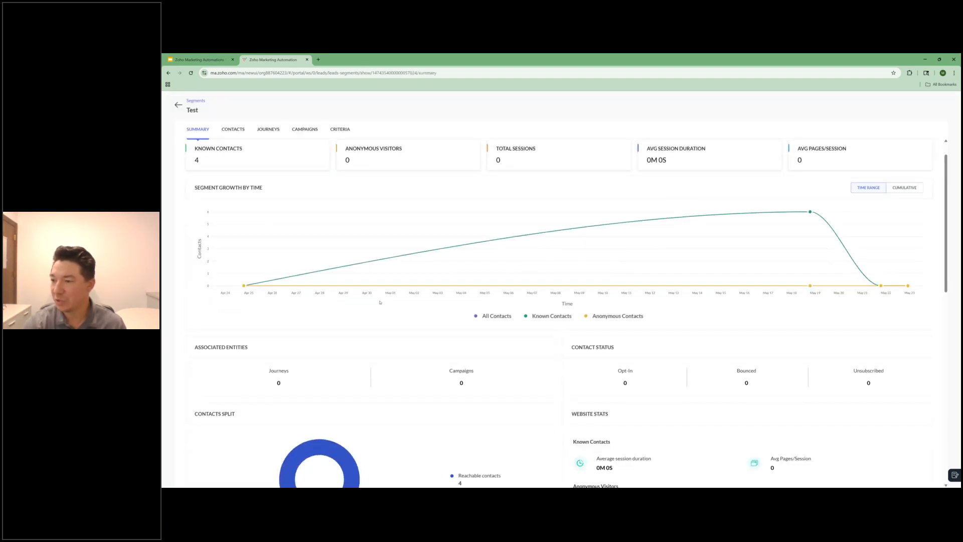
{"action": "scroll", "coordinate": [544, 304], "scroll_direction": "down", "scroll_amount": 2}
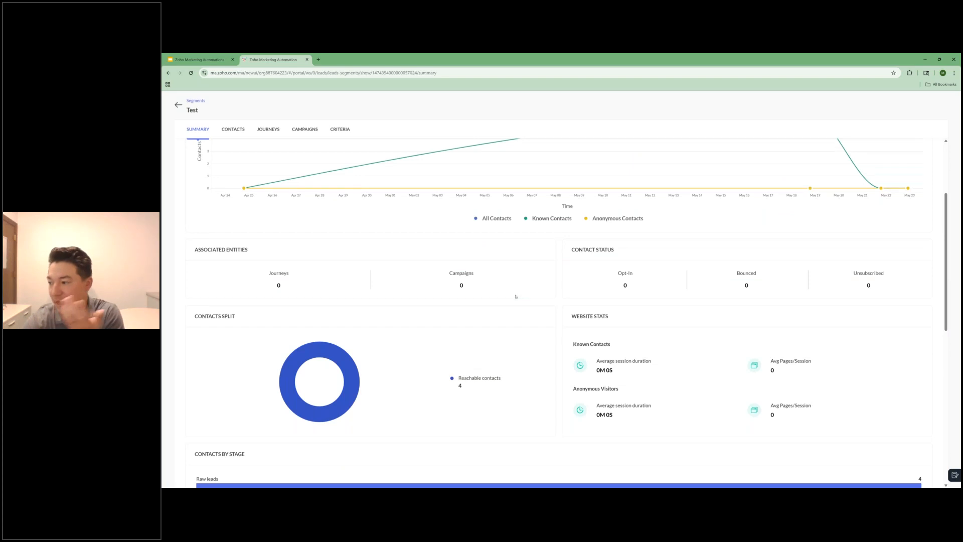
{"action": "scroll", "coordinate": [515, 296], "scroll_direction": "up", "scroll_amount": 3}
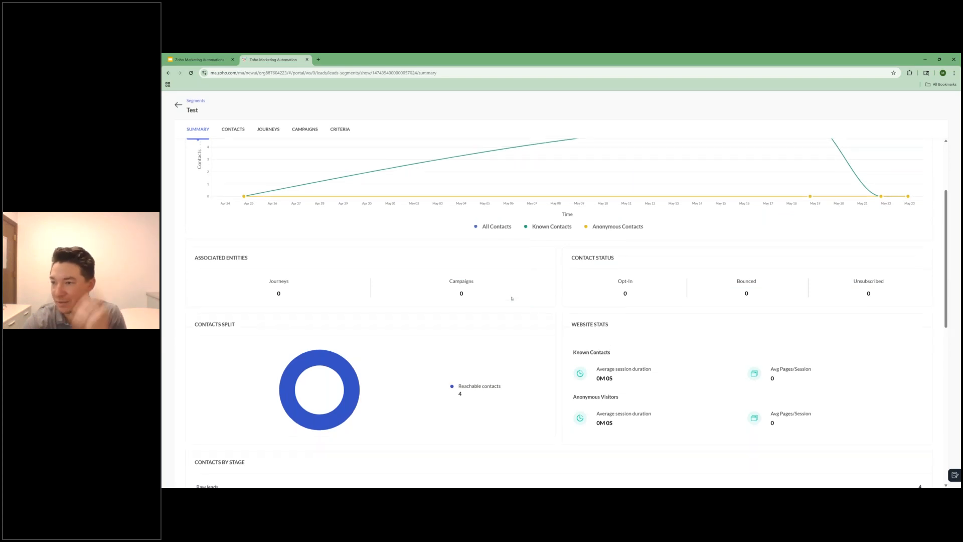
{"action": "left_click", "coordinate": [177, 105]}
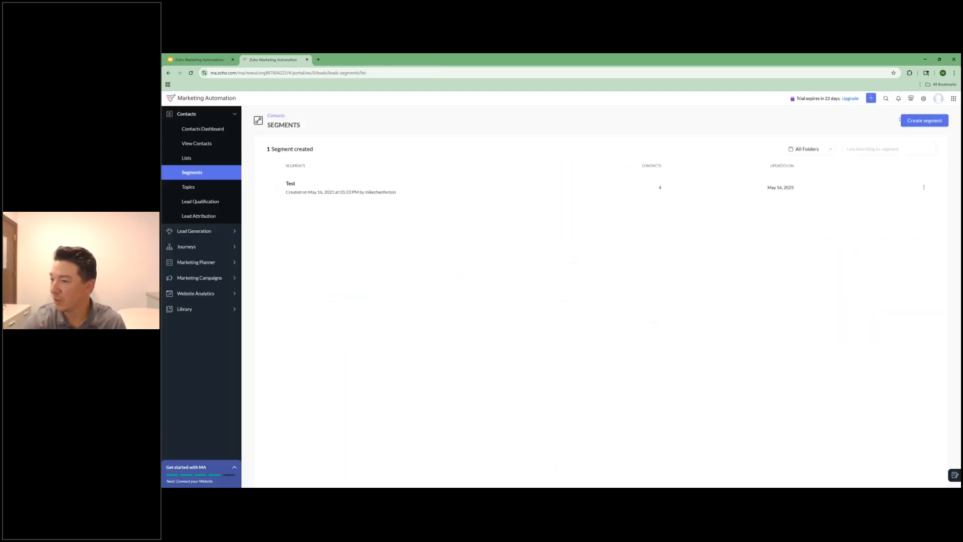
Step: Begin a new segment named test to browse the available segment criteria, and leave it unsaved
{"action": "left_click", "coordinate": [902, 120]}
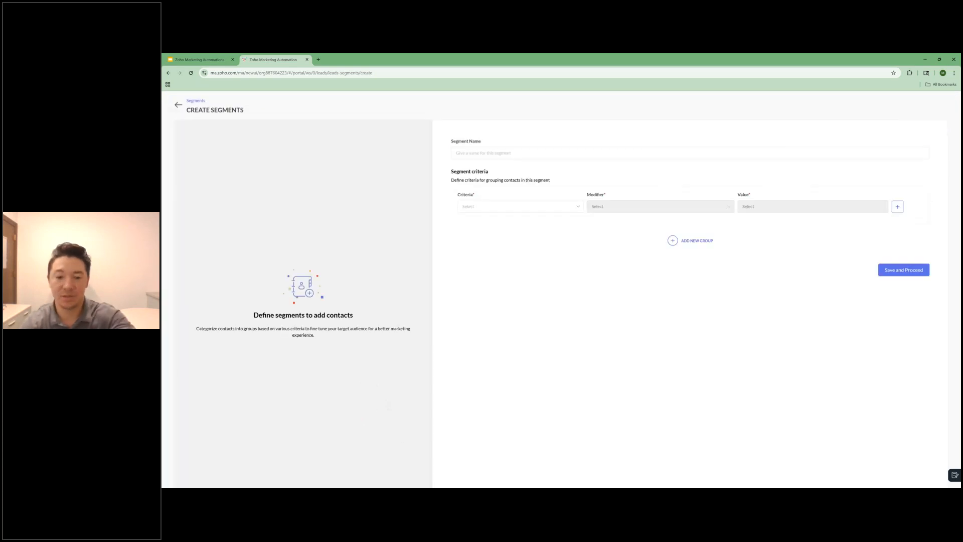
{"action": "type", "text": "test"}
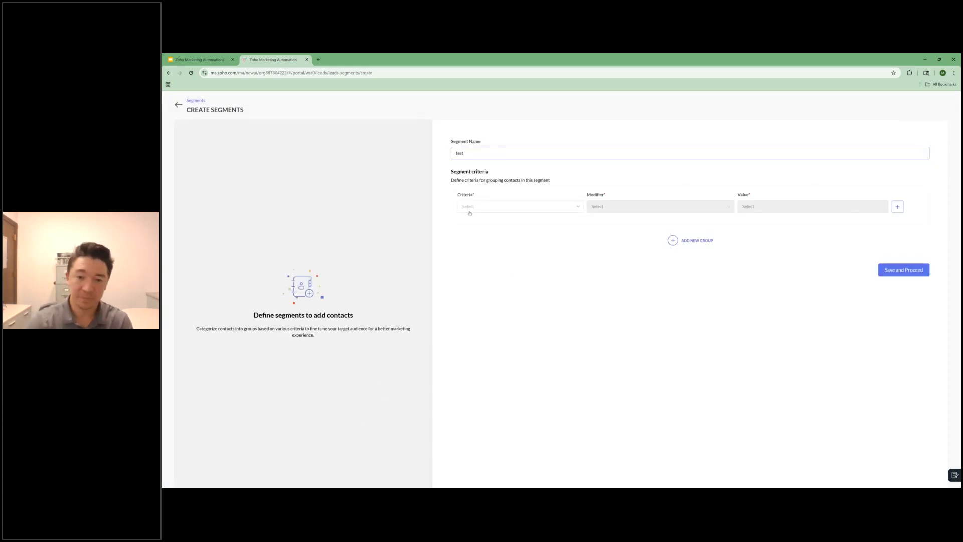
{"action": "left_click", "coordinate": [488, 206]}
{"action": "scroll", "coordinate": [511, 251], "scroll_direction": "down", "scroll_amount": 3}
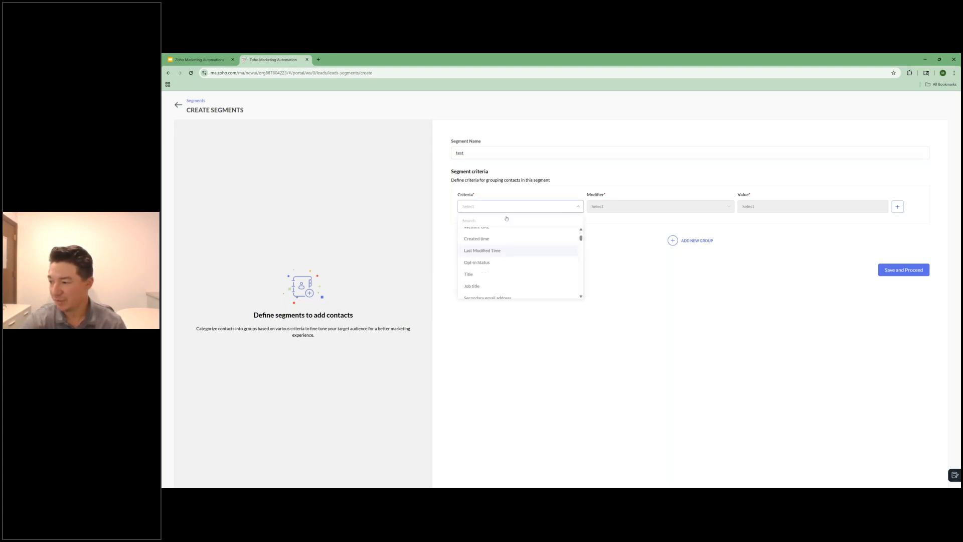
{"action": "scroll", "coordinate": [517, 254], "scroll_direction": "down", "scroll_amount": 5}
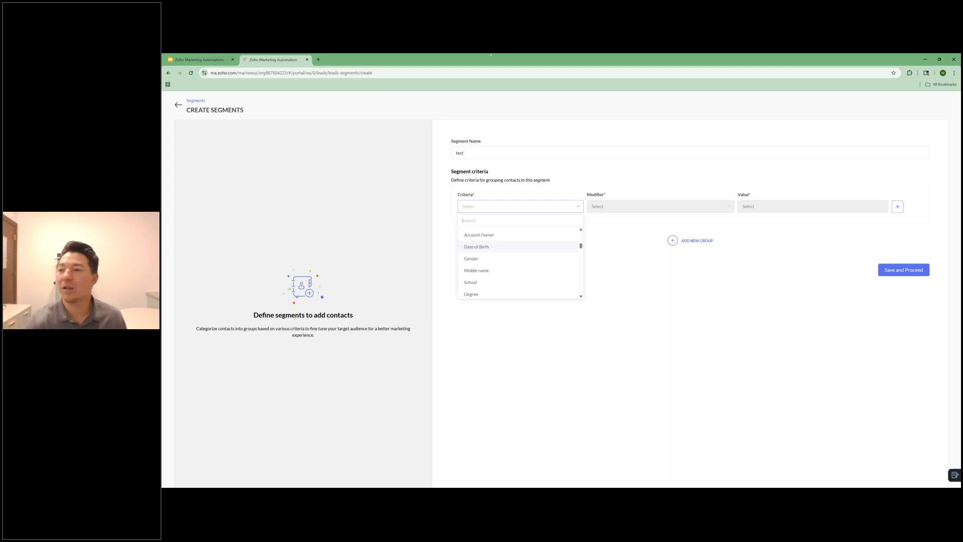
{"action": "left_click", "coordinate": [179, 105]}
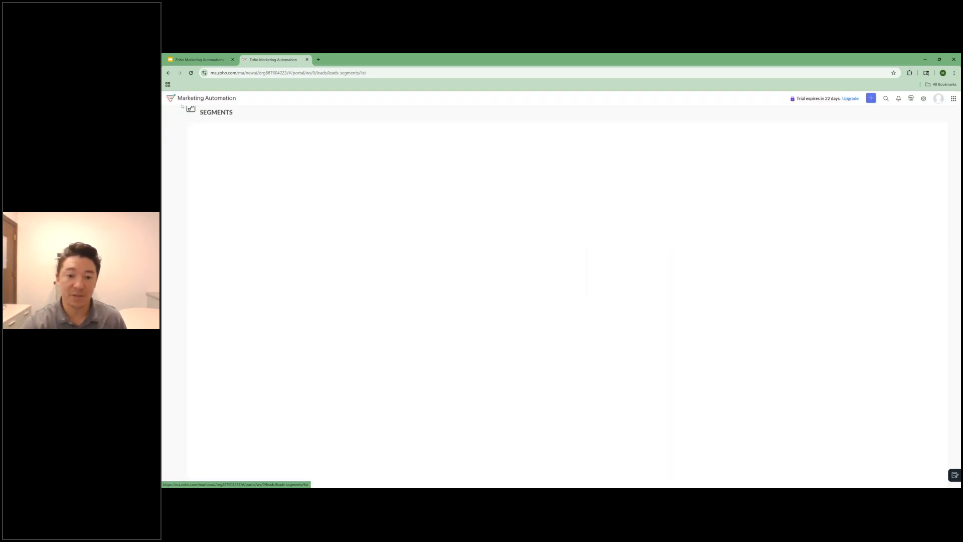
Step: Review the topics, the lead qualification stages and tags, and the lead attribution reports
{"action": "left_click", "coordinate": [185, 189]}
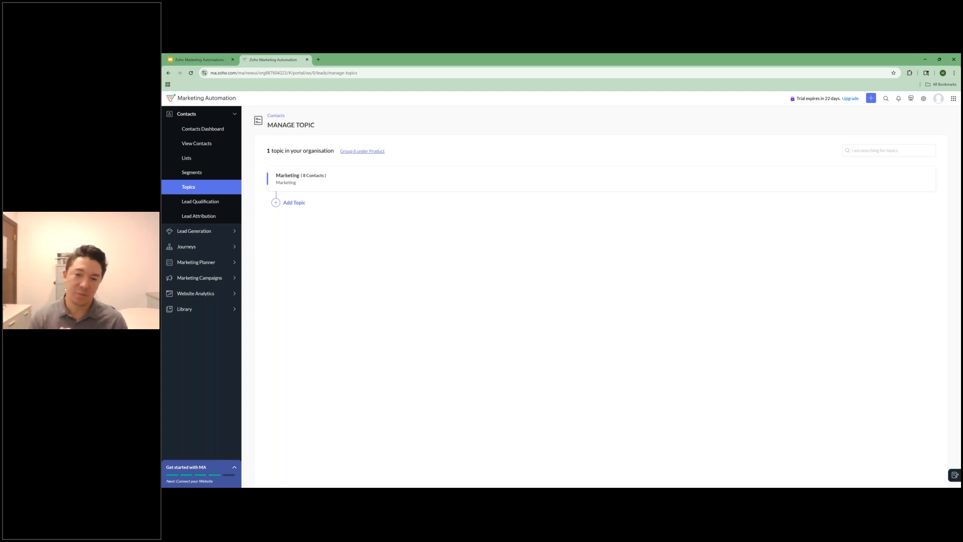
{"action": "left_click", "coordinate": [210, 203]}
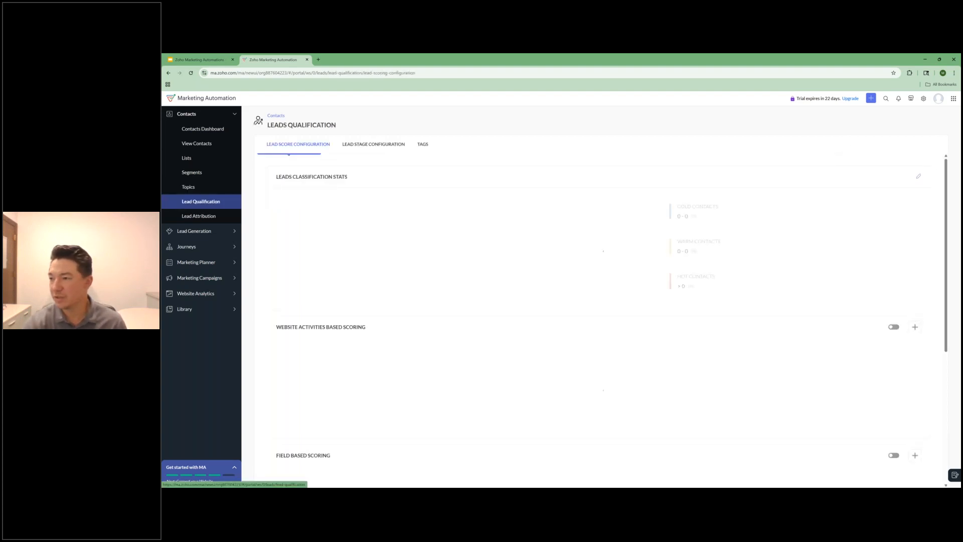
{"action": "left_click", "coordinate": [365, 150]}
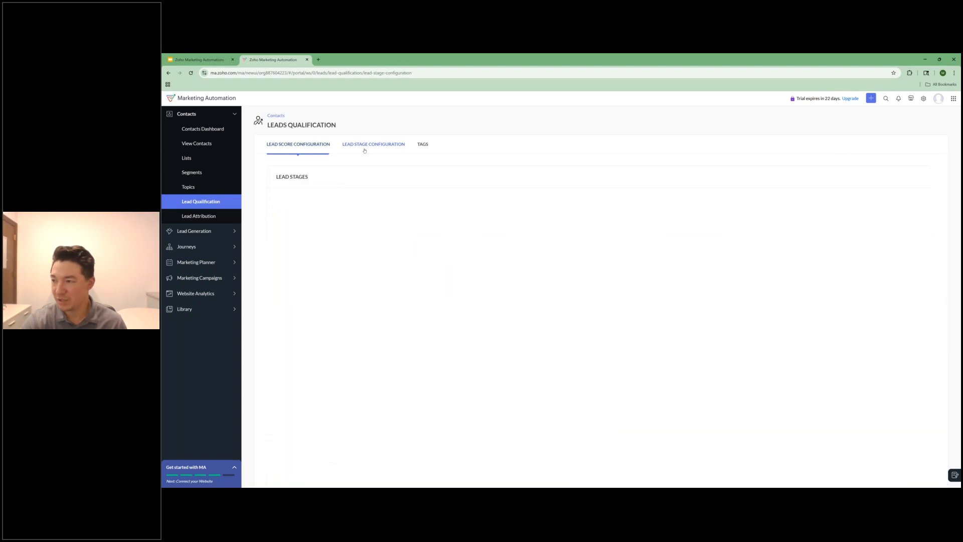
{"action": "left_click", "coordinate": [422, 145]}
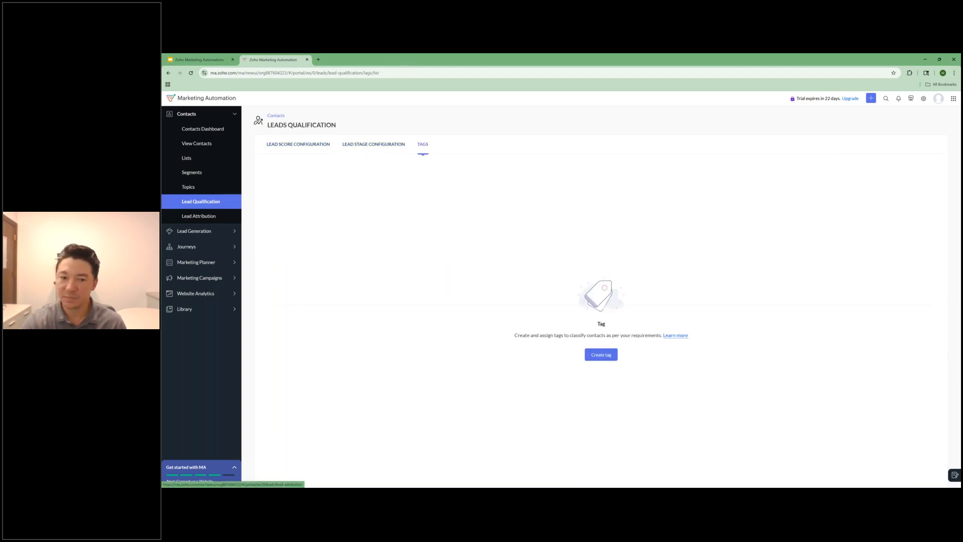
{"action": "left_click", "coordinate": [198, 216]}
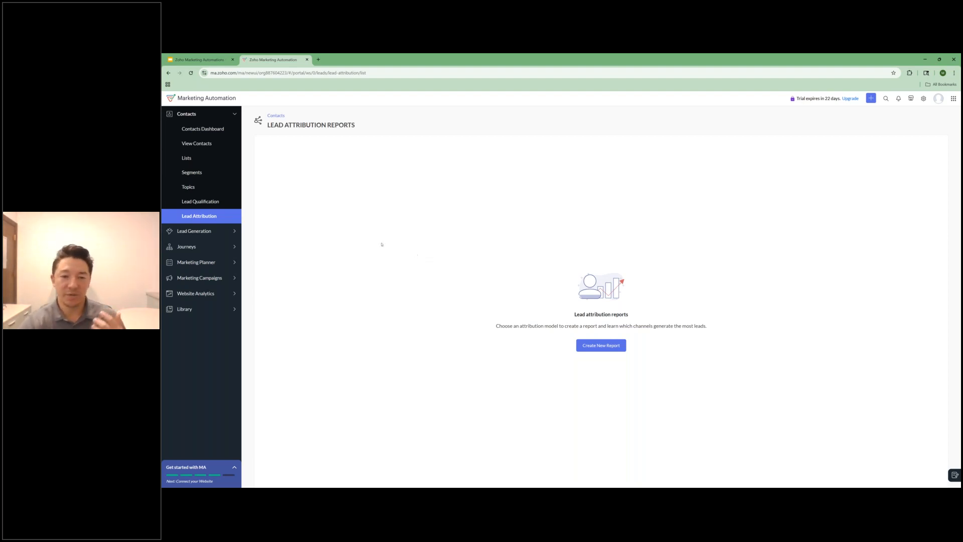
Step: Create a signup form named testtest under Lead Generation, using a template from the Long Forms category
{"action": "left_click", "coordinate": [218, 231]}
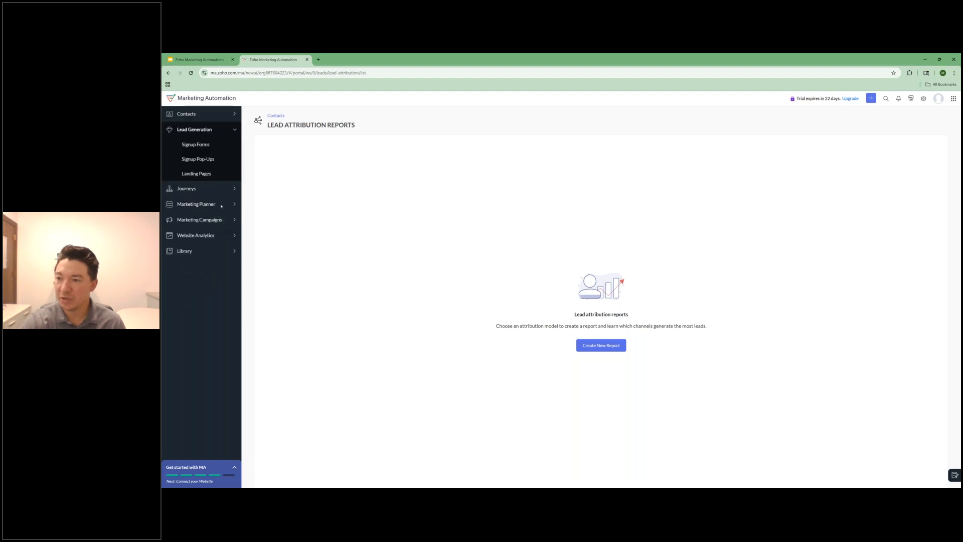
{"action": "left_click", "coordinate": [201, 145]}
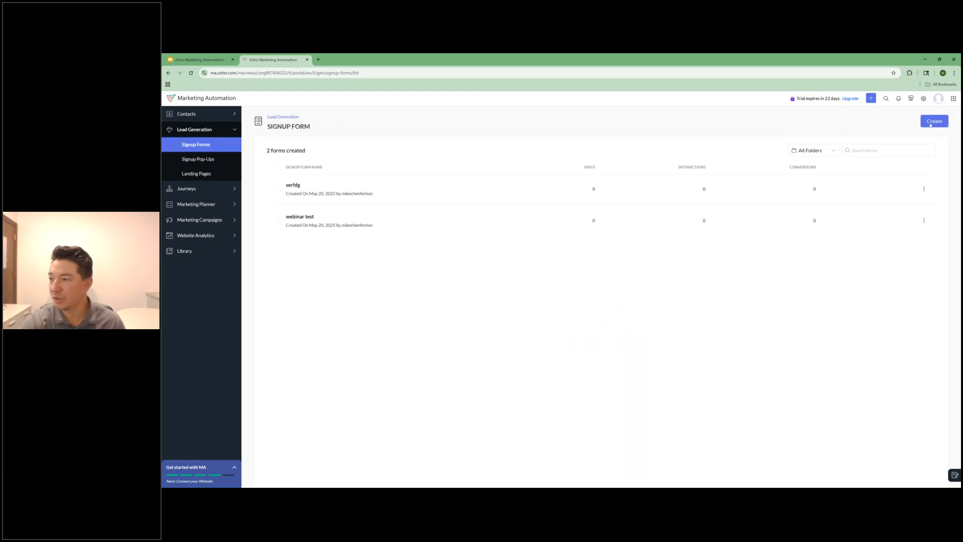
{"action": "left_click", "coordinate": [930, 122]}
{"action": "type", "text": "testtest"}
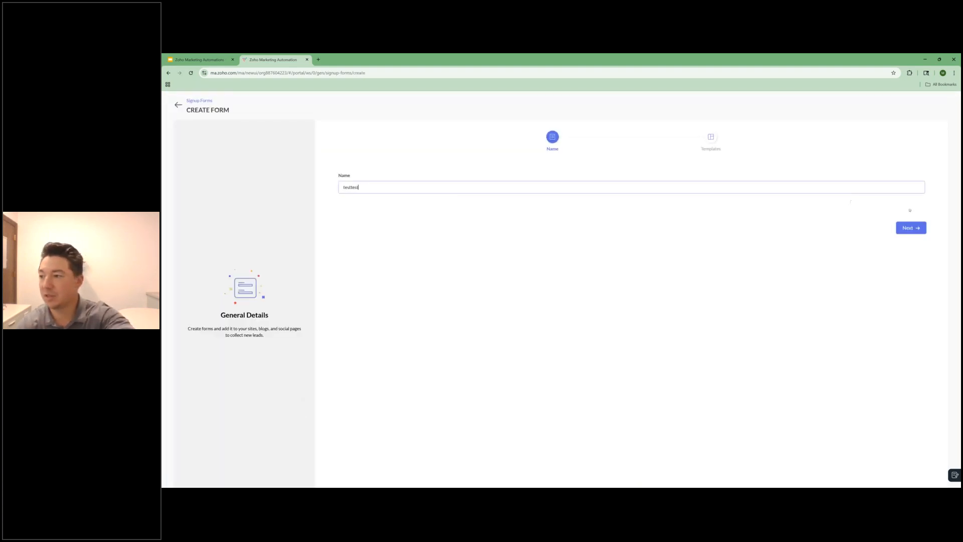
{"action": "left_click", "coordinate": [911, 227]}
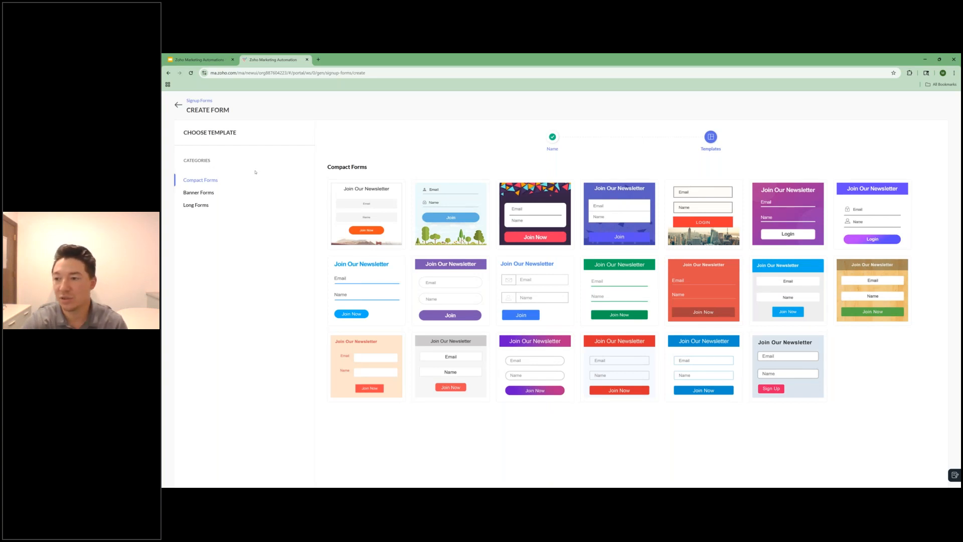
{"action": "left_click", "coordinate": [196, 206]}
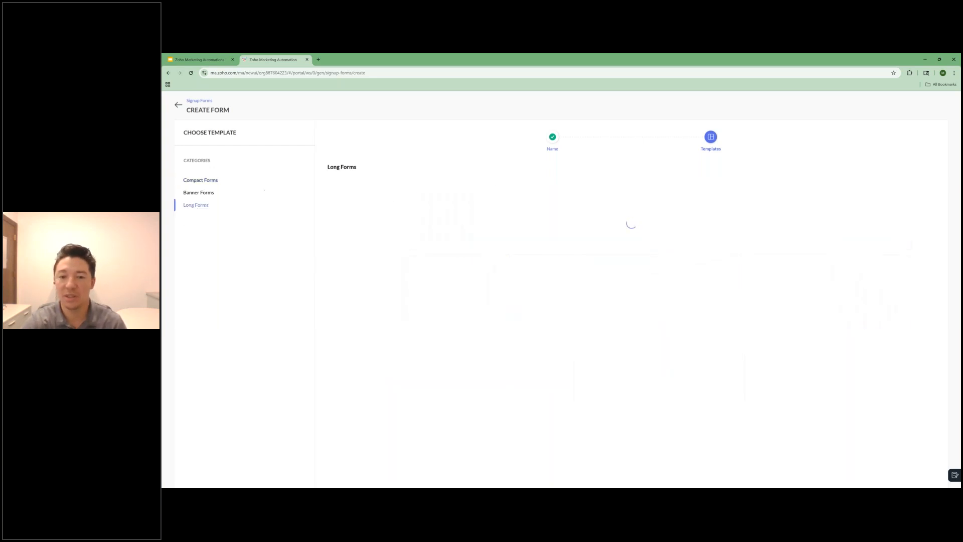
{"action": "mouse_move", "coordinate": [375, 206]}
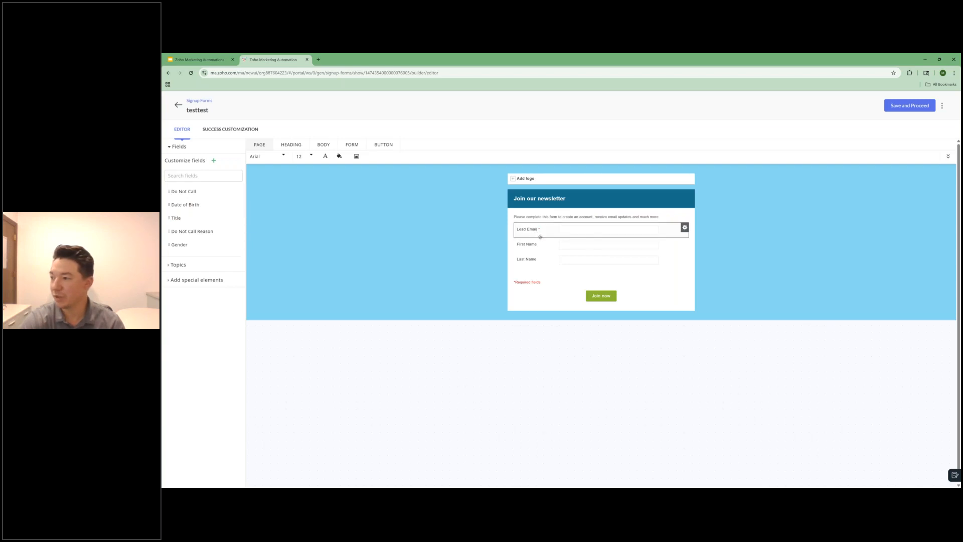
Step: Try adding a Company Name field below Lead Email on the signup form, and leave the editor discarding the changes
{"action": "scroll", "coordinate": [206, 216], "scroll_direction": "up", "scroll_amount": 5}
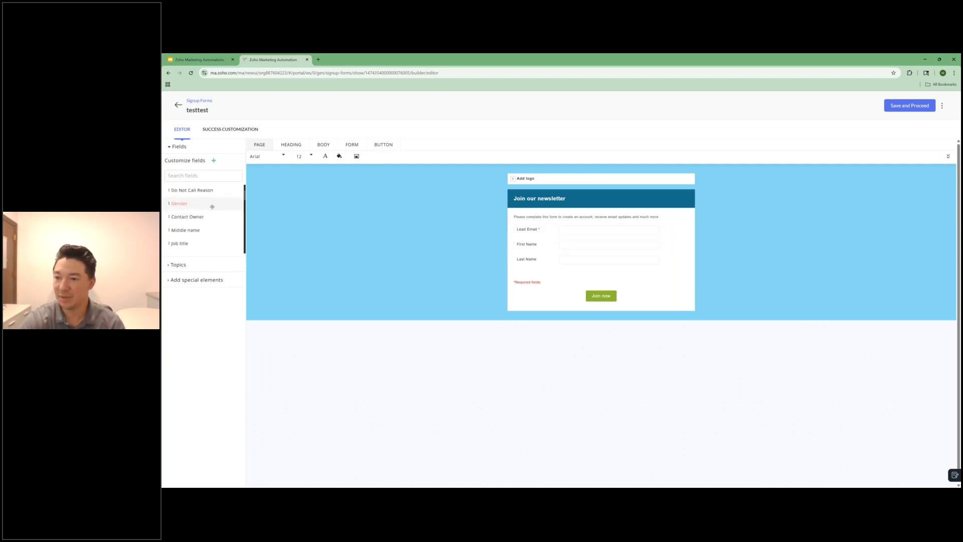
{"action": "left_click_drag", "start_coordinate": [201, 229], "coordinate": [577, 245]}
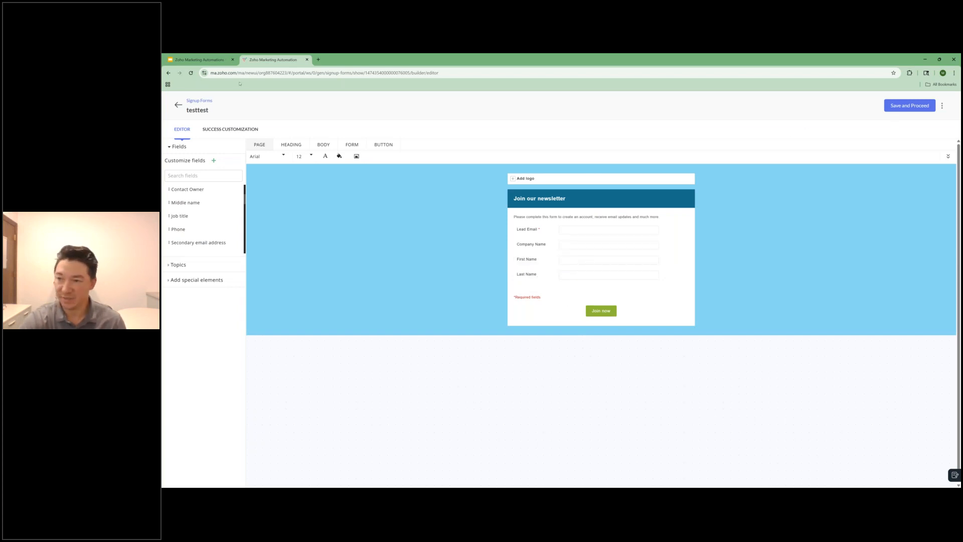
{"action": "left_click", "coordinate": [177, 105]}
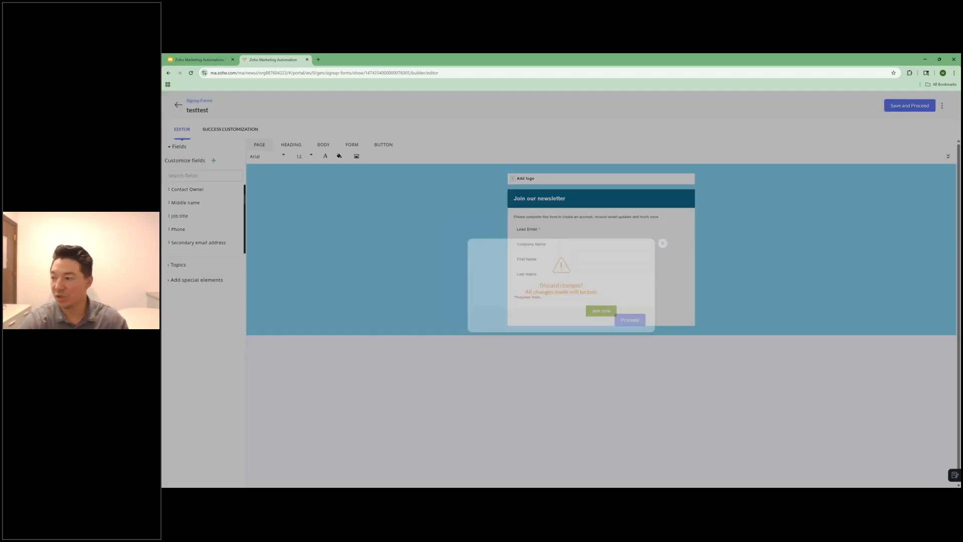
{"action": "left_click", "coordinate": [629, 323]}
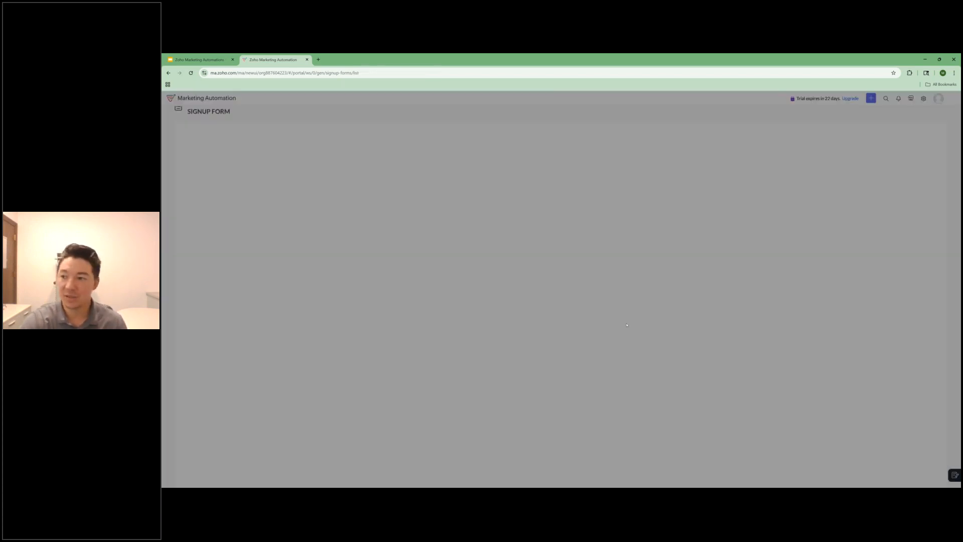
Step: Check the signup pop-ups page, and create a landing page named test from the International Conference template in the Event category
{"action": "left_click", "coordinate": [191, 159]}
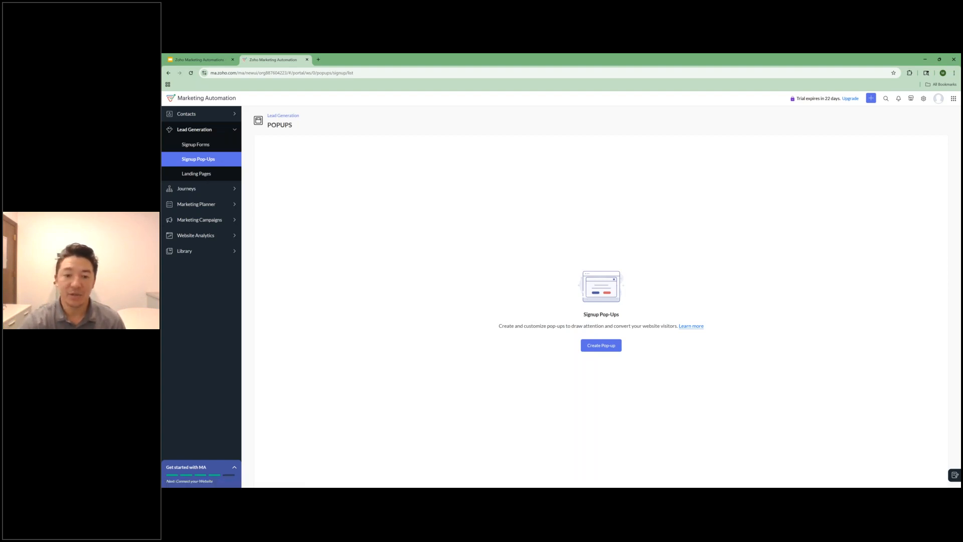
{"action": "left_click", "coordinate": [190, 173]}
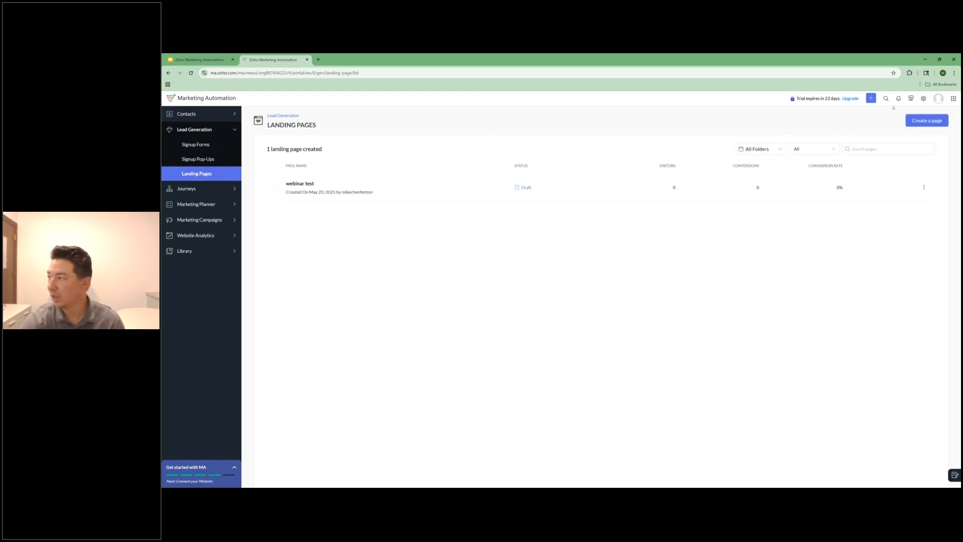
{"action": "left_click", "coordinate": [918, 121]}
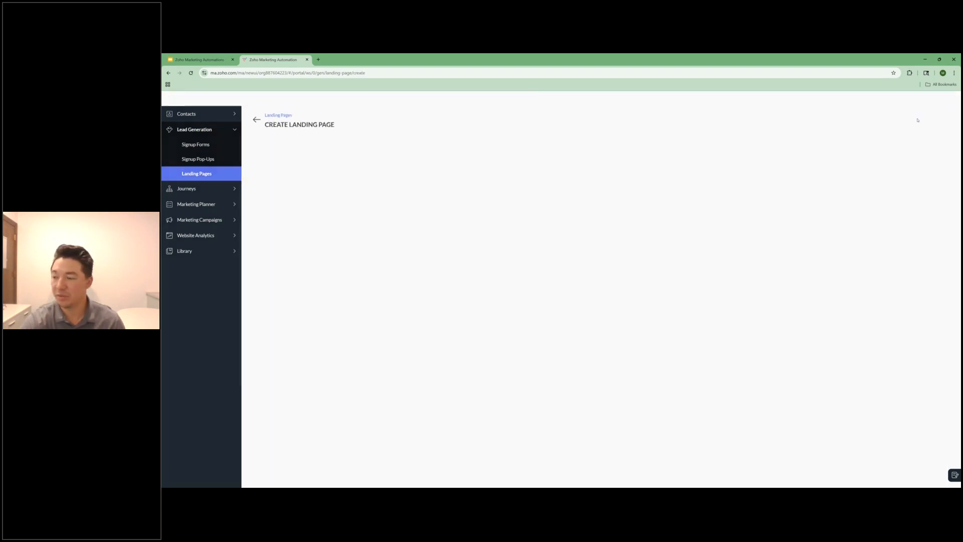
{"action": "type", "text": "test"}
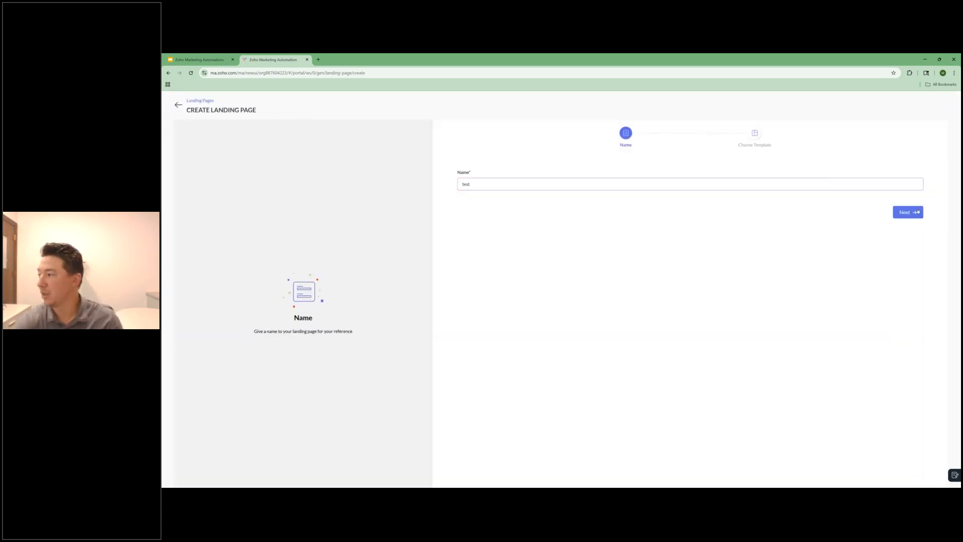
{"action": "left_click", "coordinate": [917, 212]}
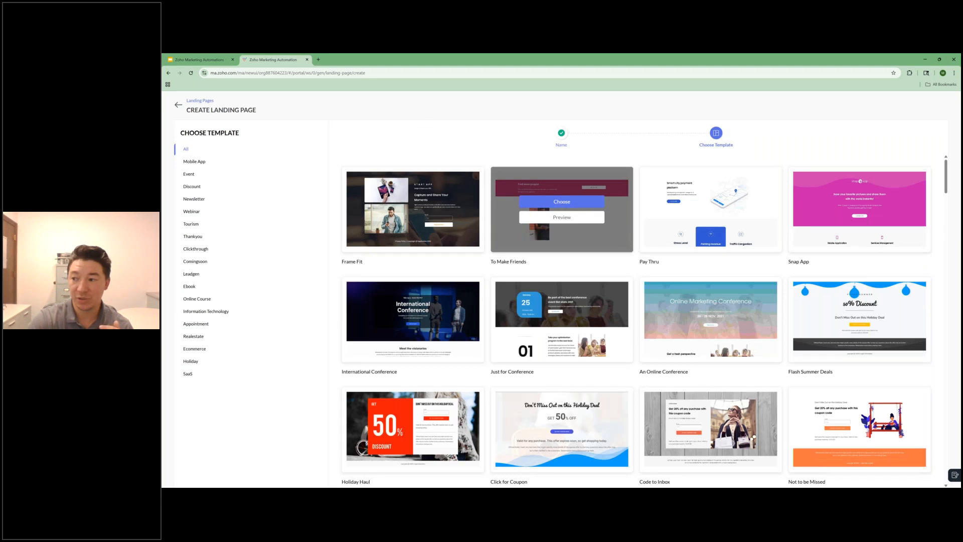
{"action": "mouse_move", "coordinate": [414, 212]}
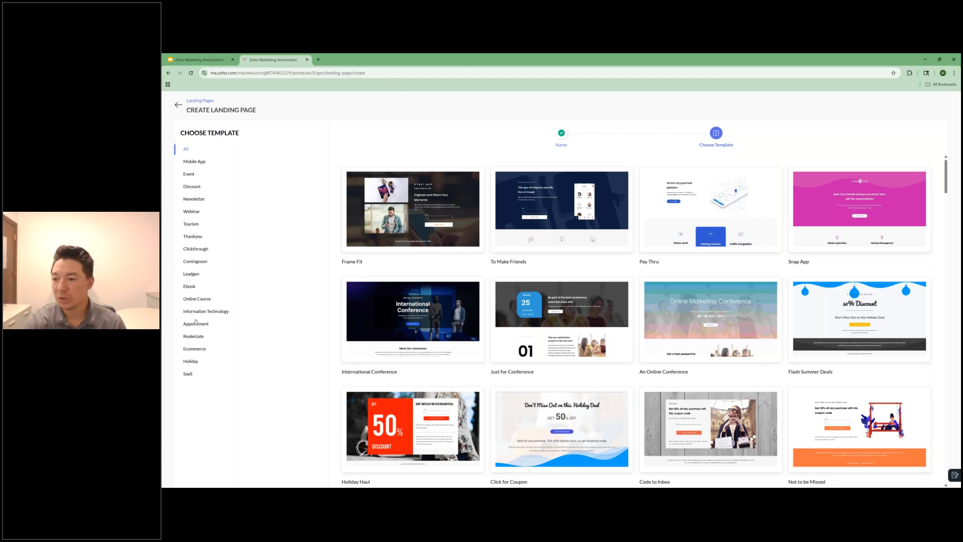
{"action": "left_click", "coordinate": [188, 176]}
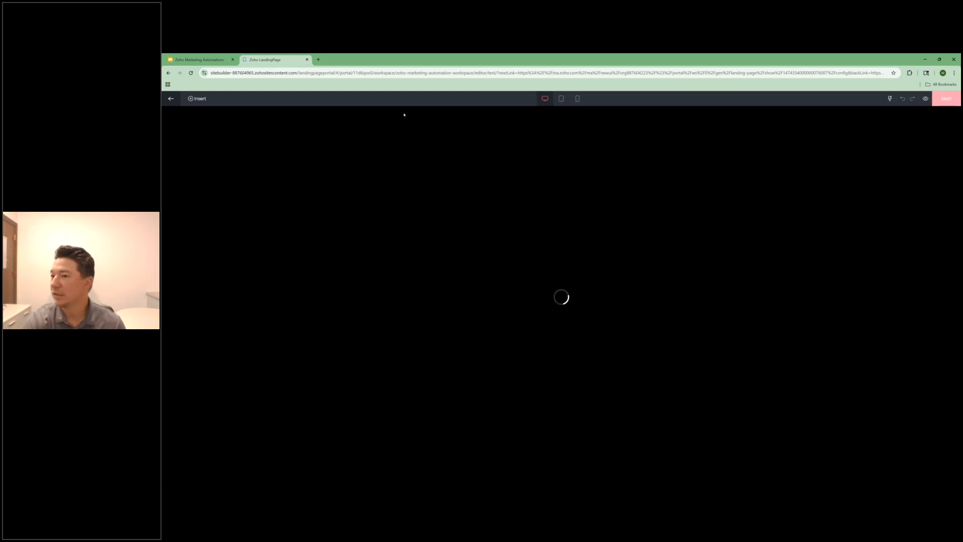
{"action": "key", "text": "F5"}
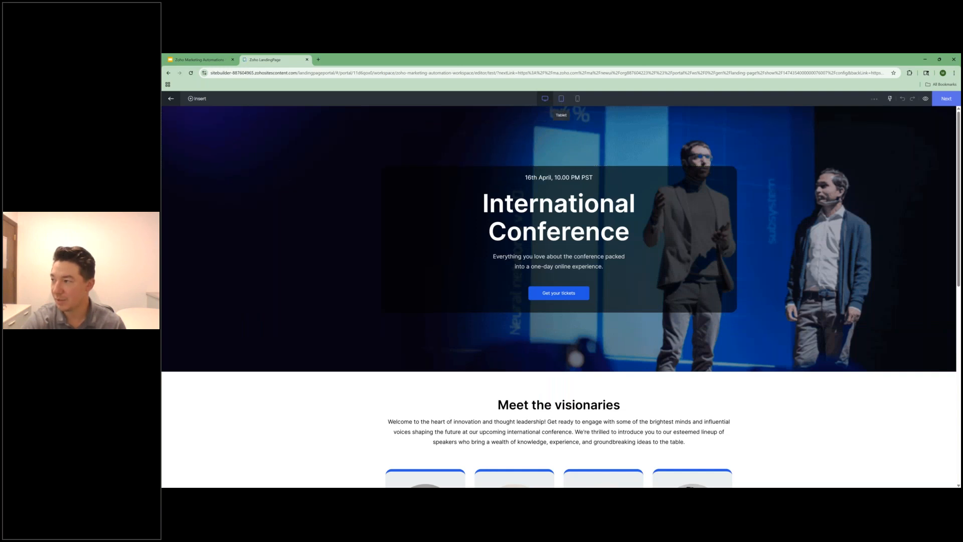
Step: Examine the landing page in tablet and desktop views and the available sections, elements, media and forms, and leave the editor
{"action": "left_click", "coordinate": [561, 99]}
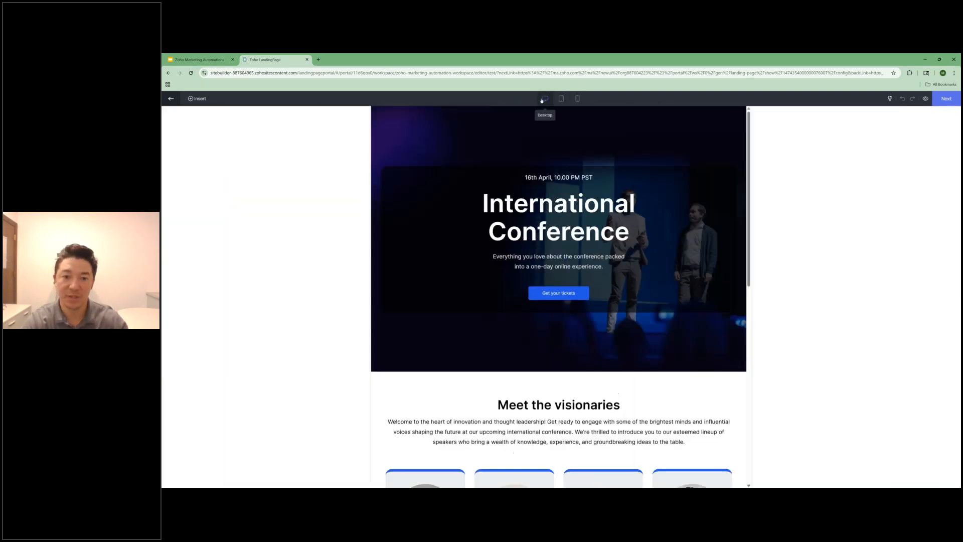
{"action": "left_click", "coordinate": [544, 99]}
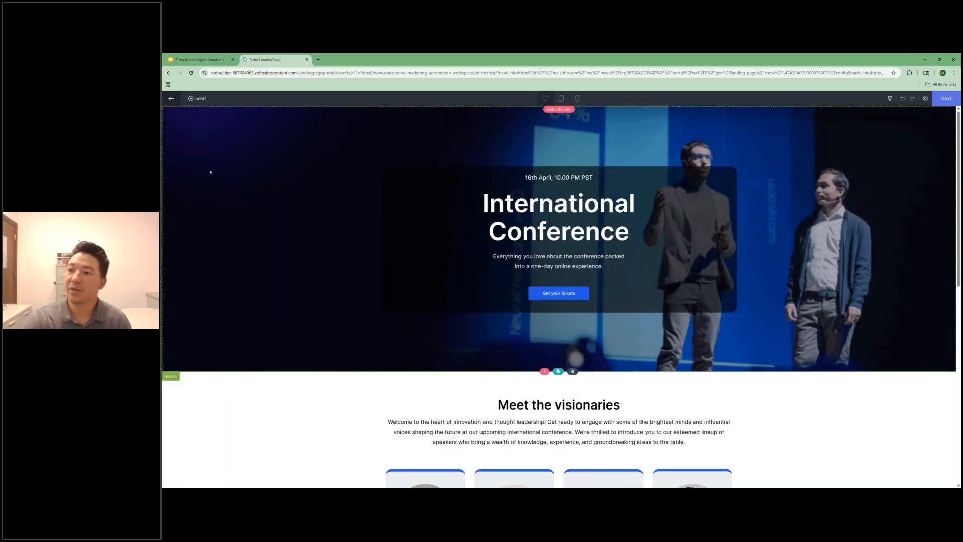
{"action": "left_click", "coordinate": [196, 98]}
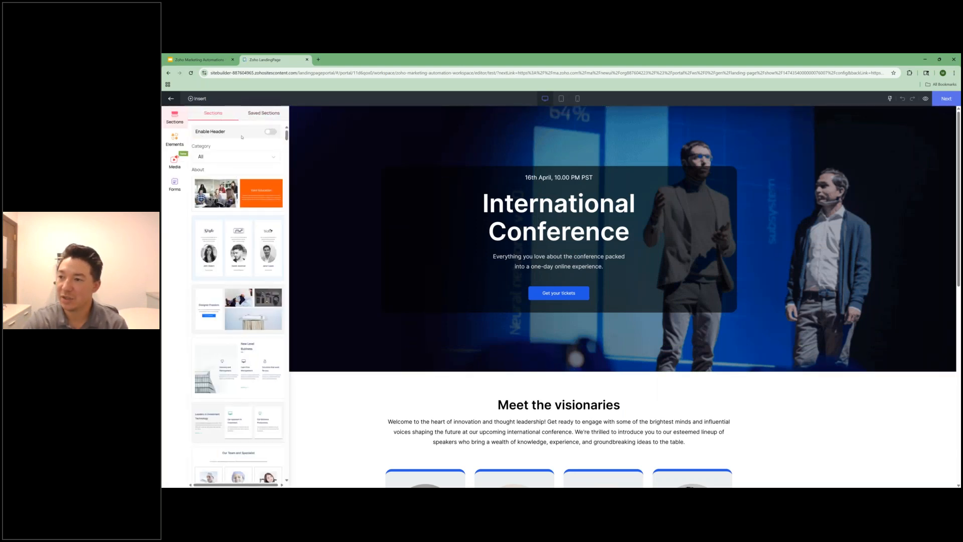
{"action": "scroll", "coordinate": [240, 241], "scroll_direction": "down", "scroll_amount": 3}
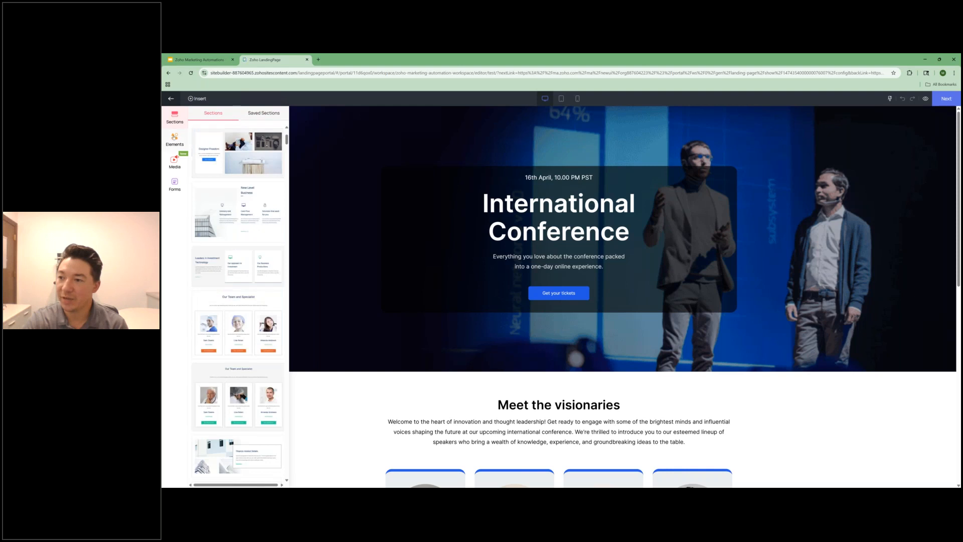
{"action": "left_click", "coordinate": [174, 139]}
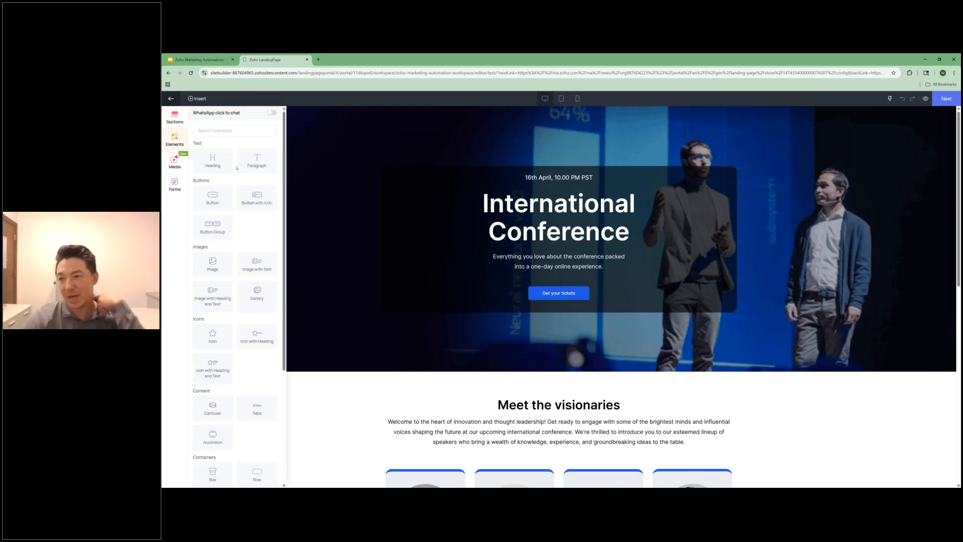
{"action": "left_click", "coordinate": [175, 164]}
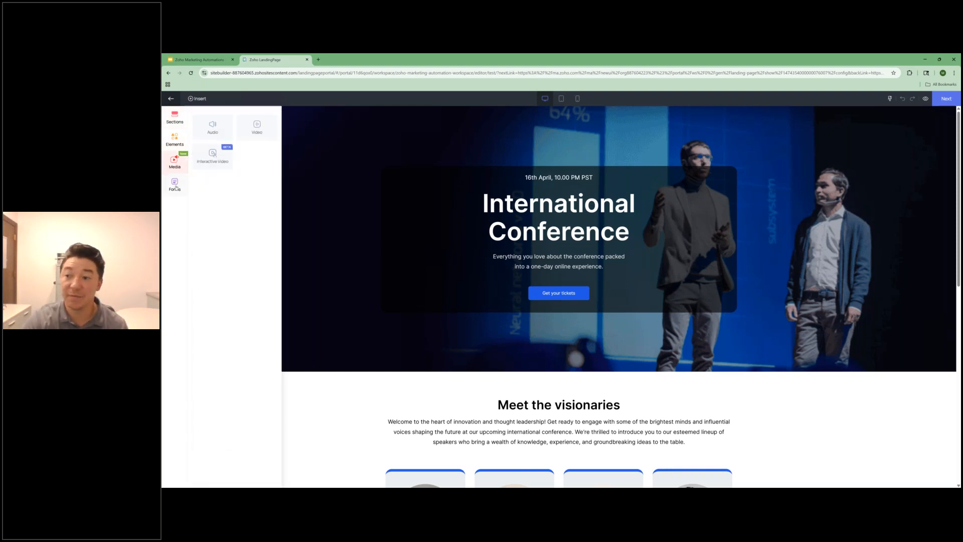
{"action": "left_click", "coordinate": [182, 187]}
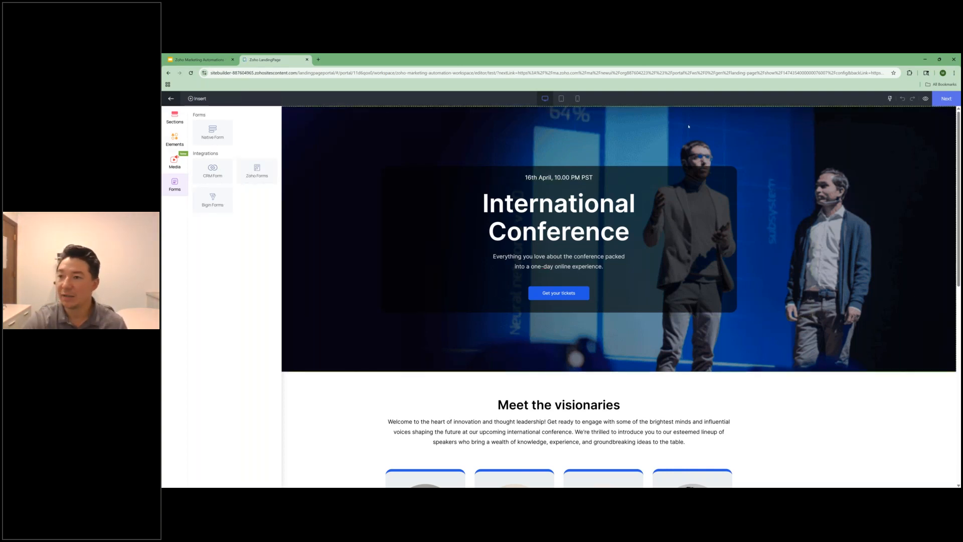
{"action": "left_click", "coordinate": [171, 98]}
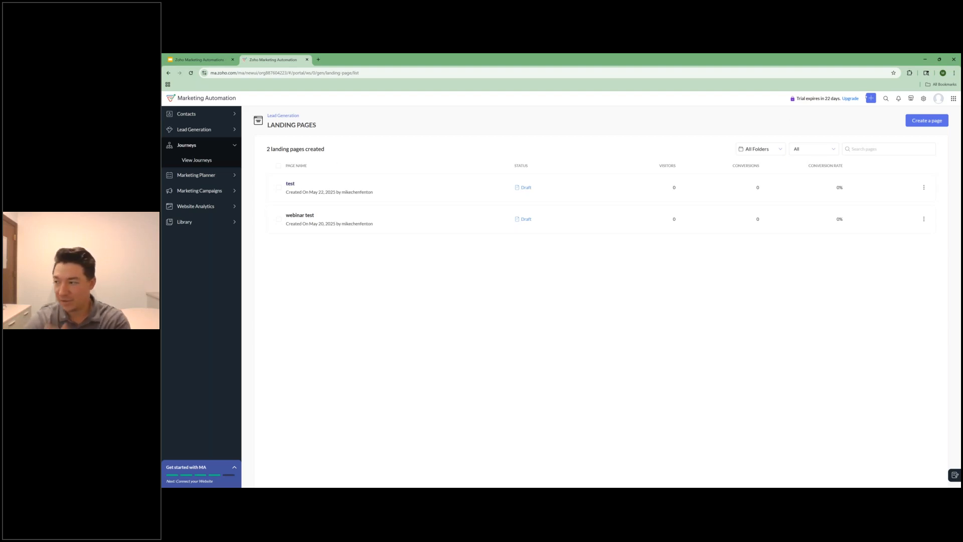
{"action": "left_click", "coordinate": [916, 121]}
{"action": "type", "text": "tezt"}
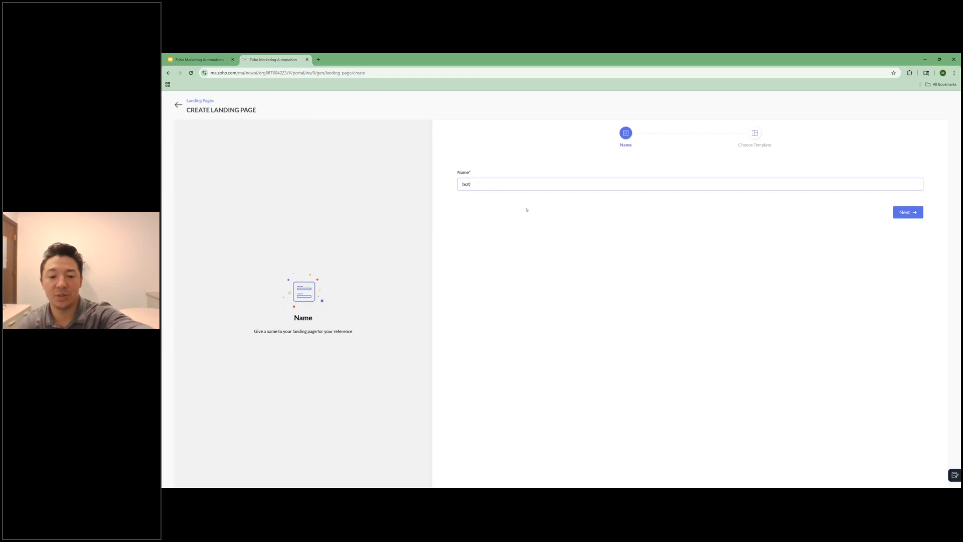
{"action": "type", "text": " 2"}
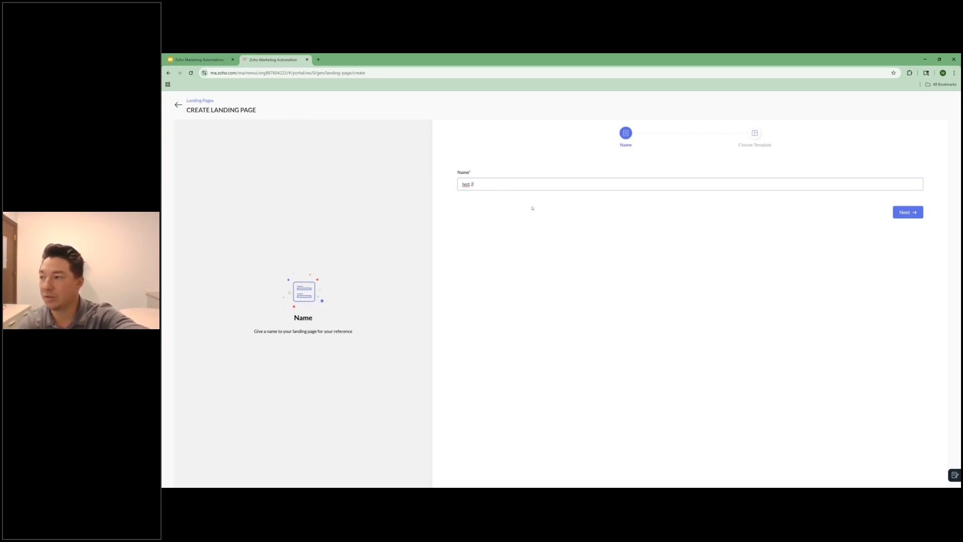
{"action": "left_click", "coordinate": [906, 213]}
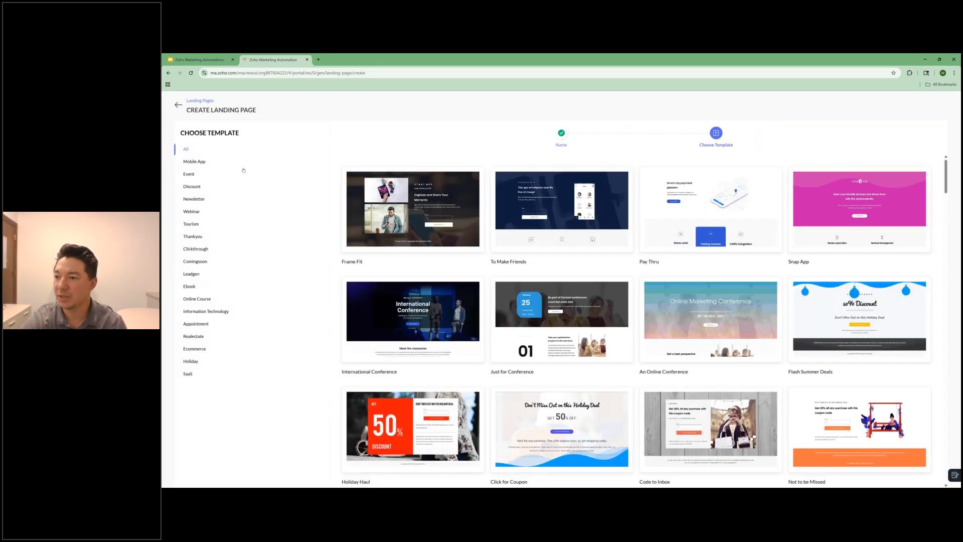
{"action": "left_click", "coordinate": [178, 105]}
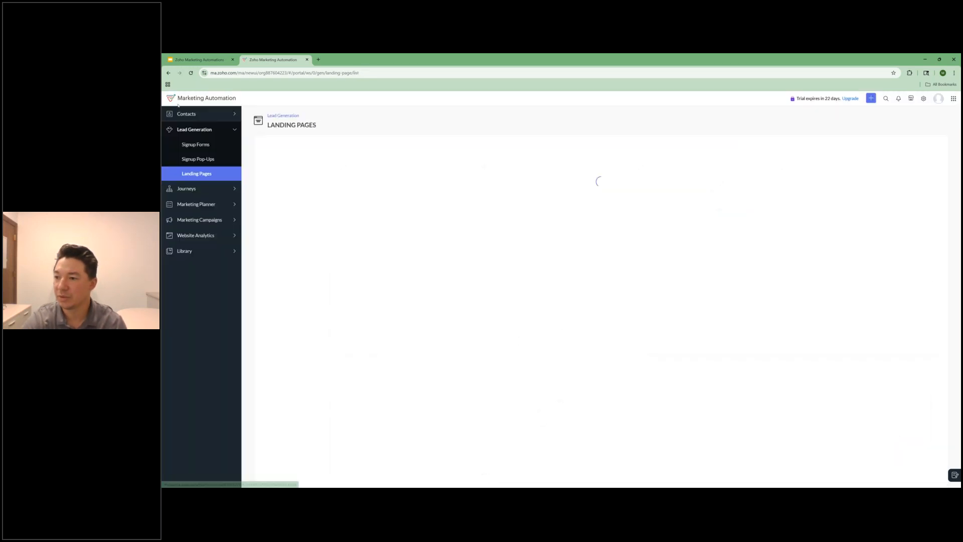
Step: Create a journey named test from the Simple followup journey template, and return to the journeys list
{"action": "left_click", "coordinate": [205, 189]}
{"action": "left_click", "coordinate": [211, 160]}
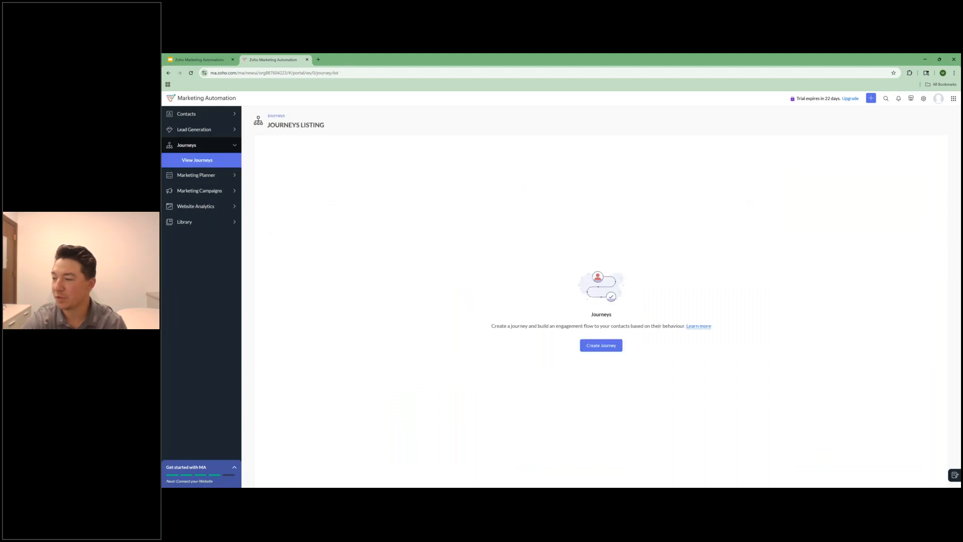
{"action": "left_click", "coordinate": [605, 344]}
{"action": "type", "text": "test"}
{"action": "left_click", "coordinate": [918, 247]}
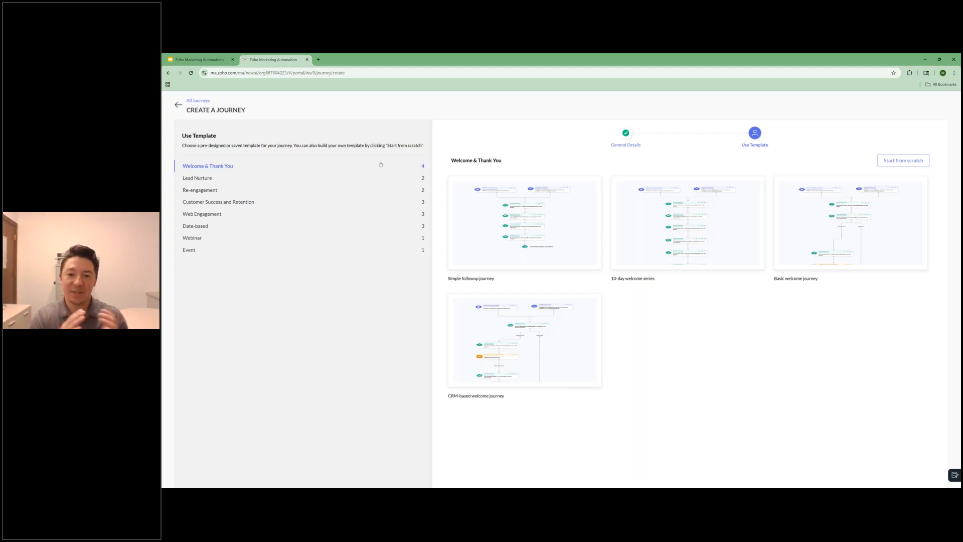
{"action": "mouse_move", "coordinate": [527, 212]}
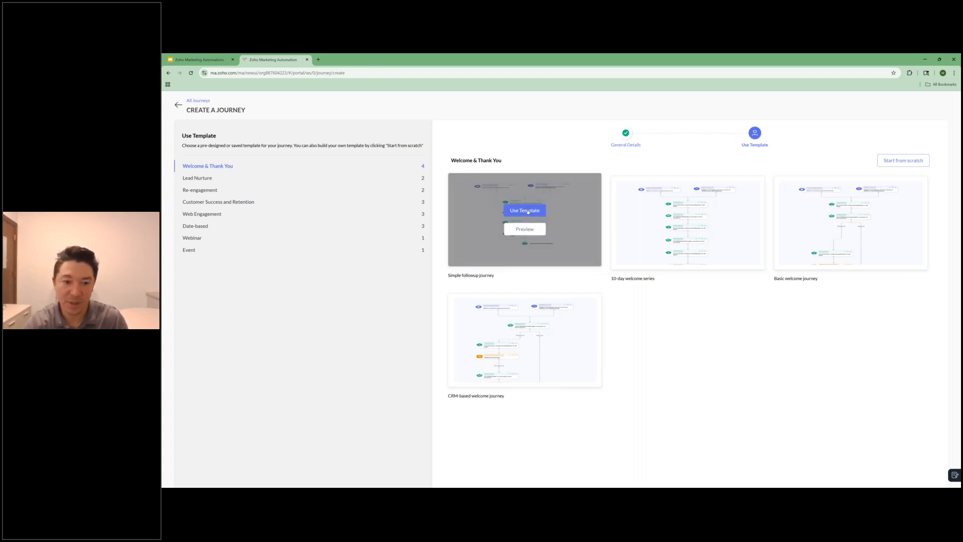
{"action": "left_click", "coordinate": [528, 212]}
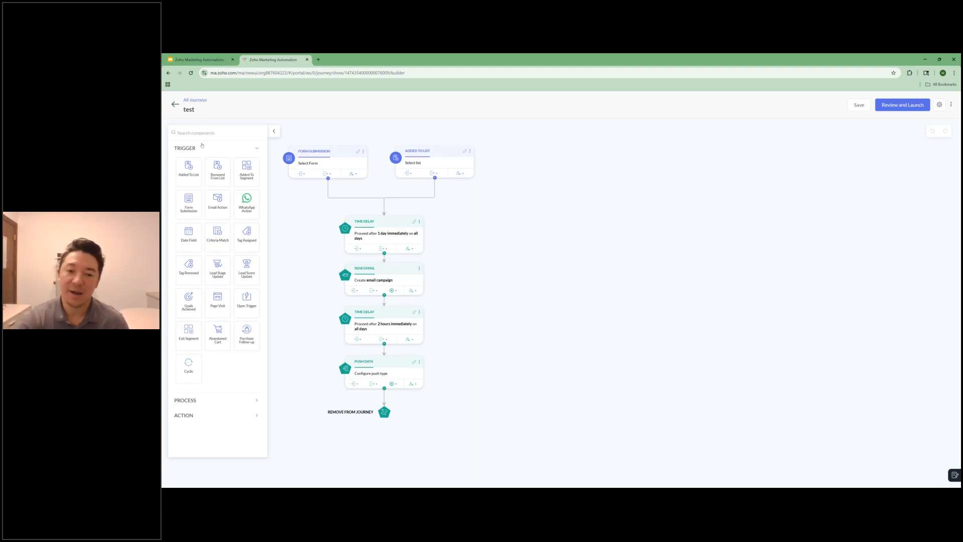
{"action": "left_click", "coordinate": [174, 104]}
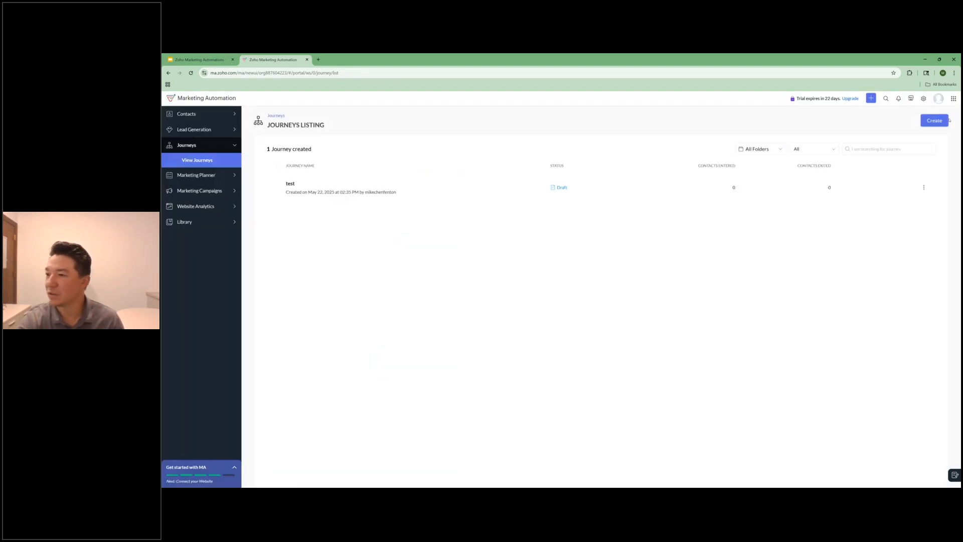
Step: Create a journey named testtesttest from the Simple lead nurture template in the Lead Nurture category
{"action": "left_click", "coordinate": [947, 121]}
{"action": "type", "text": "testtesttest"}
{"action": "left_click", "coordinate": [907, 248]}
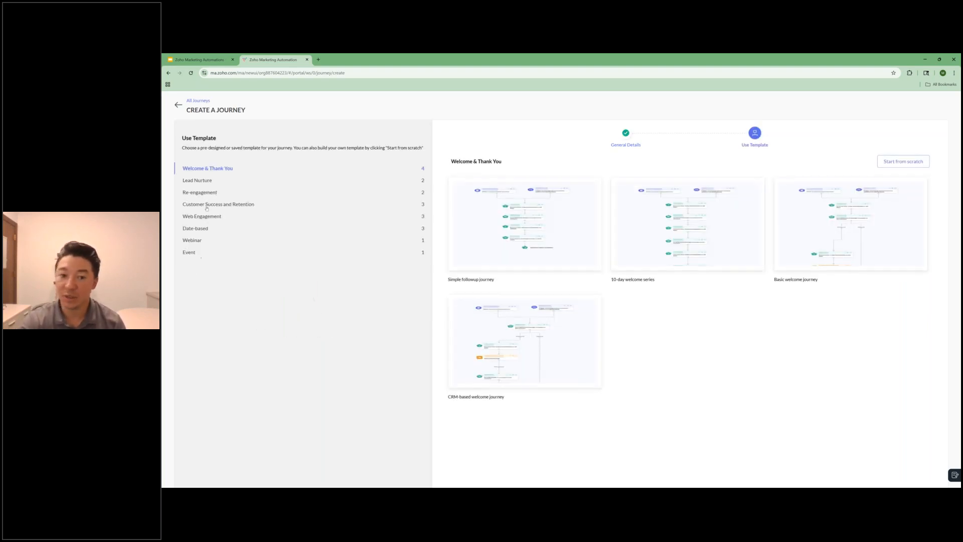
{"action": "left_click", "coordinate": [197, 178]}
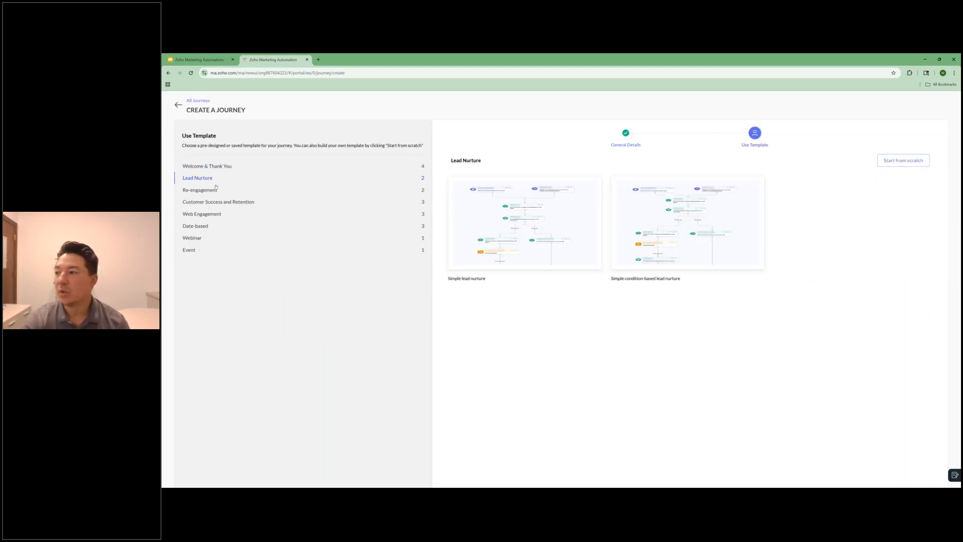
{"action": "mouse_move", "coordinate": [531, 212]}
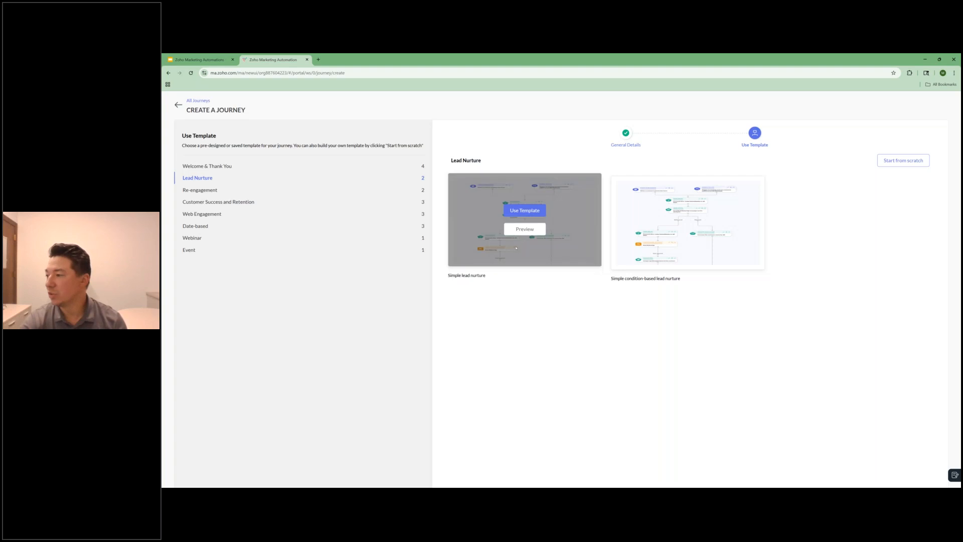
{"action": "left_click", "coordinate": [526, 210]}
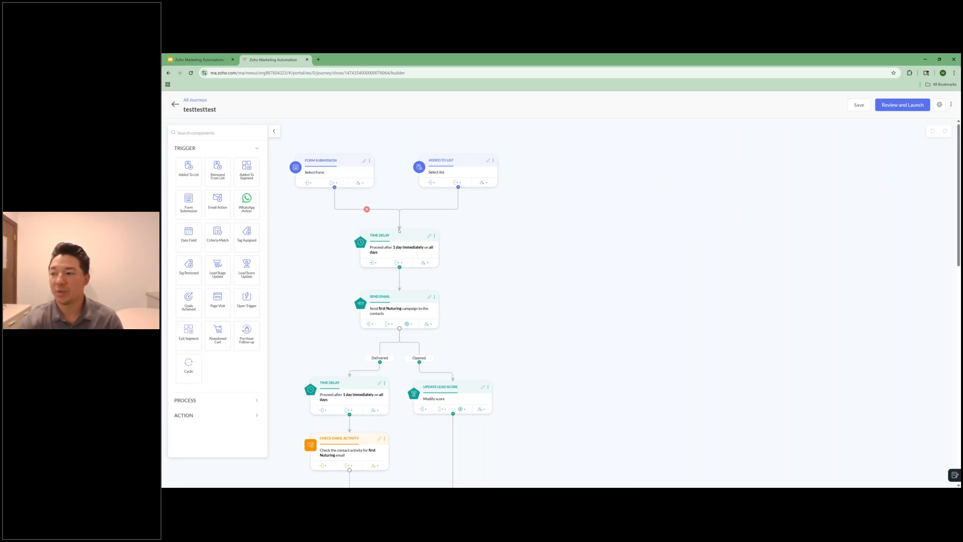
Step: Examine the lead nurture flow from its form and list triggers through the emails, delays, score updates and tags to its end
{"action": "scroll", "coordinate": [399, 229], "scroll_direction": "down", "scroll_amount": 1}
{"action": "scroll", "coordinate": [399, 230], "scroll_direction": "down", "scroll_amount": 1}
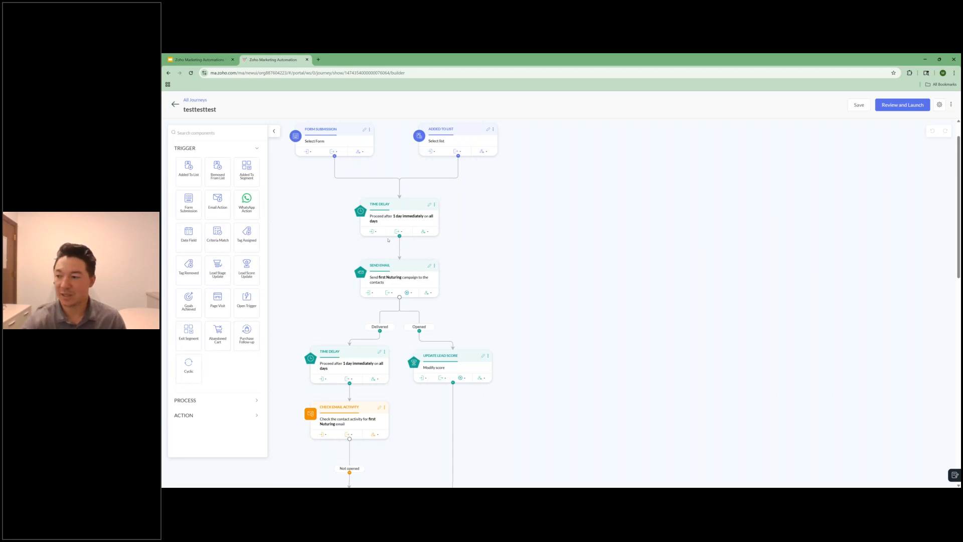
{"action": "scroll", "coordinate": [388, 240], "scroll_direction": "down", "scroll_amount": 1}
{"action": "scroll", "coordinate": [419, 261], "scroll_direction": "down", "scroll_amount": 5}
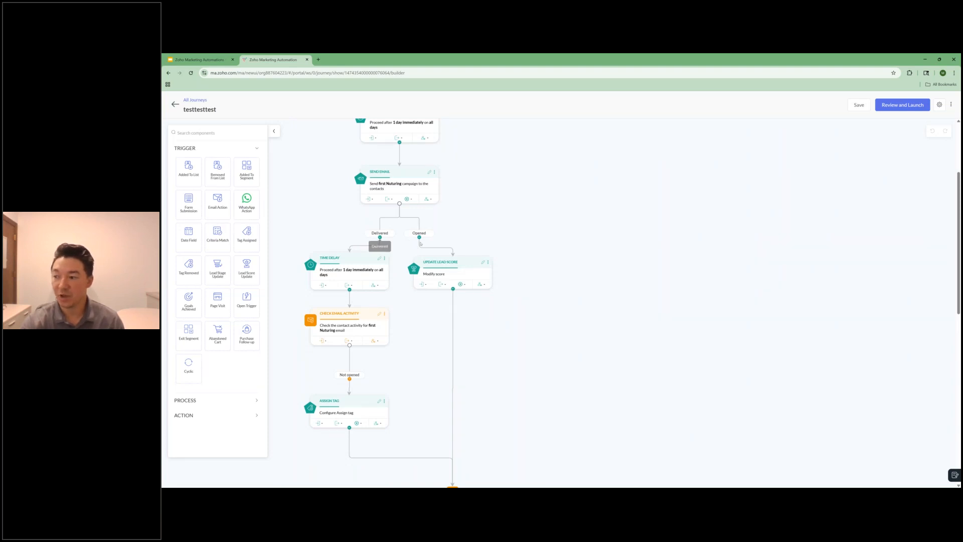
{"action": "mouse_move", "coordinate": [437, 249]}
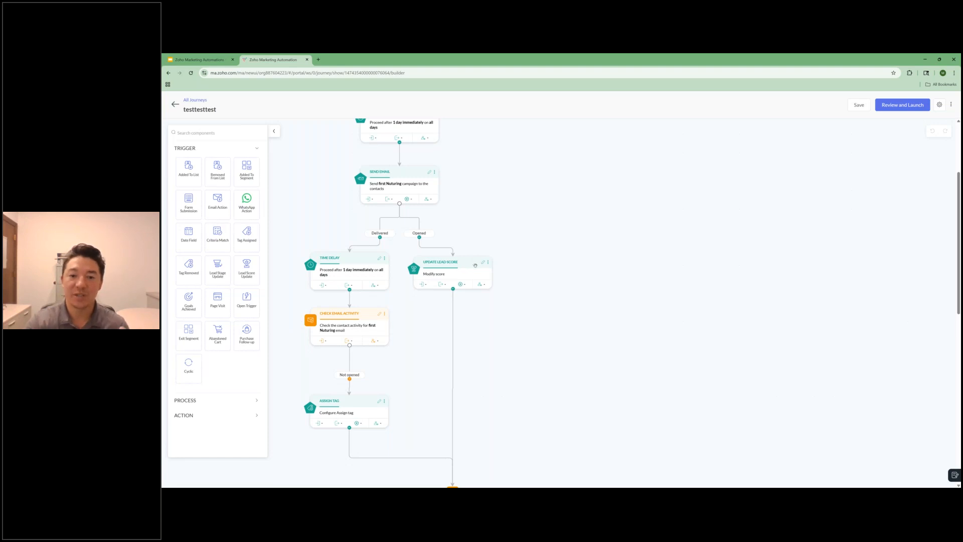
{"action": "scroll", "coordinate": [474, 264], "scroll_direction": "down", "scroll_amount": 2}
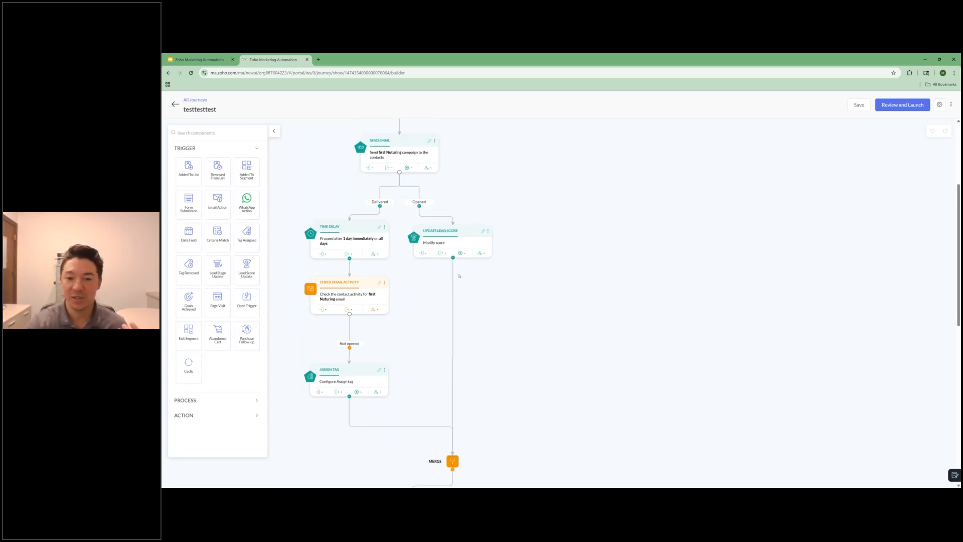
{"action": "mouse_move", "coordinate": [453, 271]}
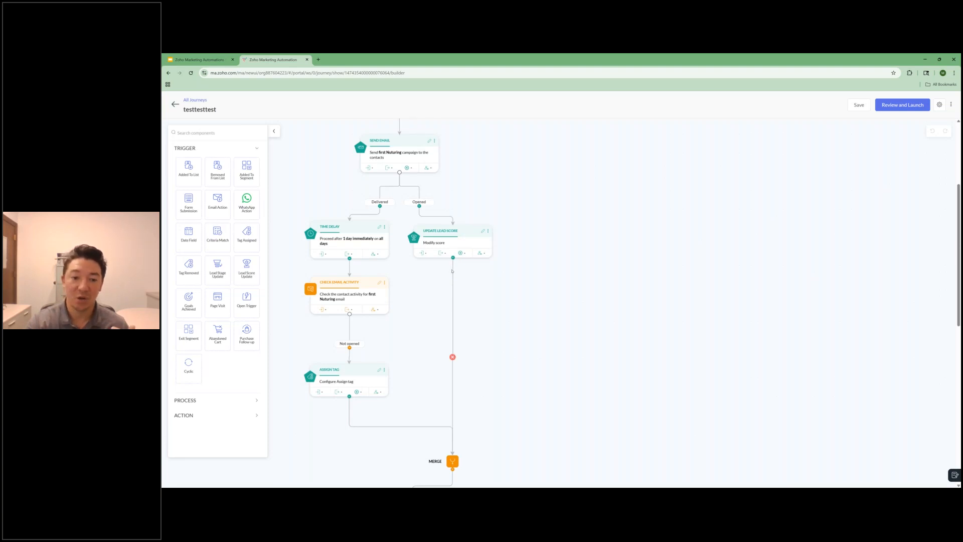
{"action": "scroll", "coordinate": [451, 271], "scroll_direction": "down", "scroll_amount": 5}
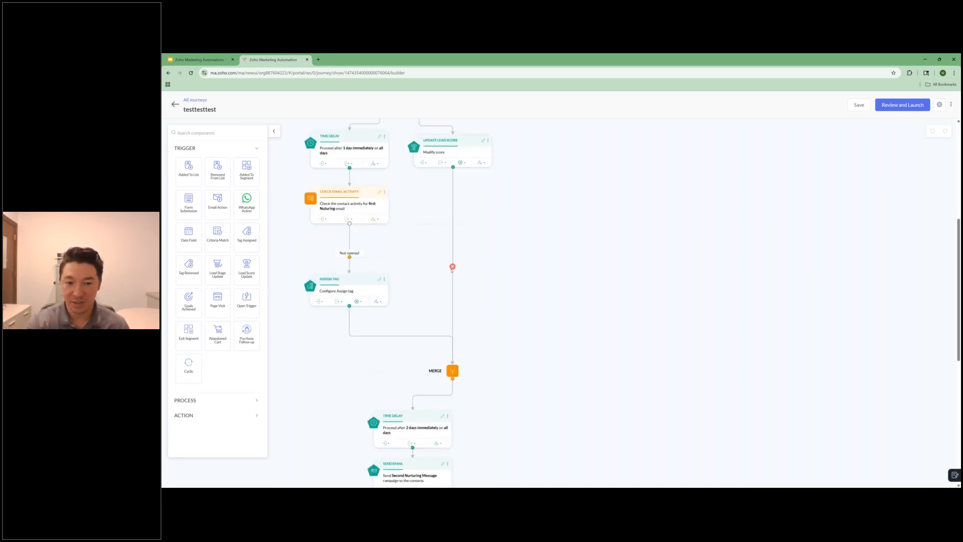
{"action": "scroll", "coordinate": [425, 254], "scroll_direction": "down", "scroll_amount": 2}
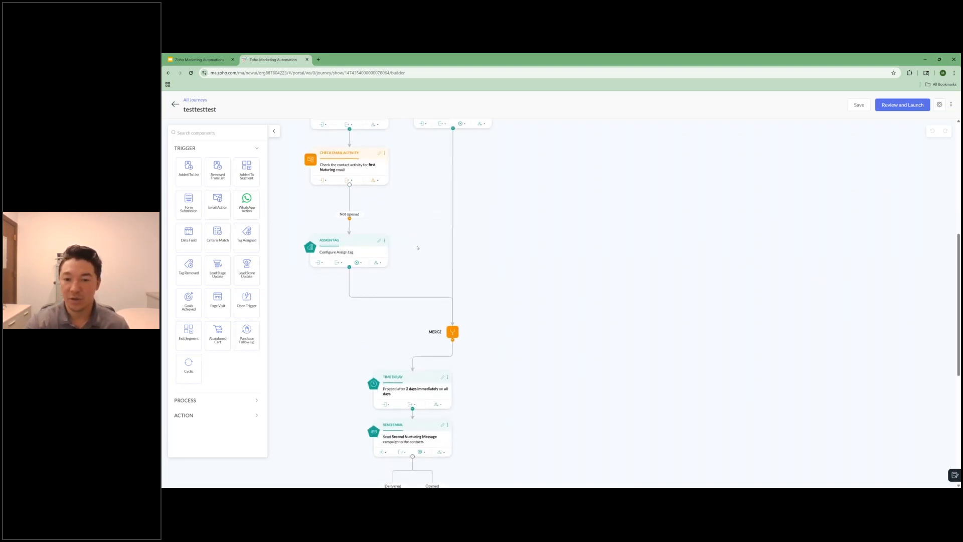
{"action": "scroll", "coordinate": [415, 245], "scroll_direction": "down", "scroll_amount": 2}
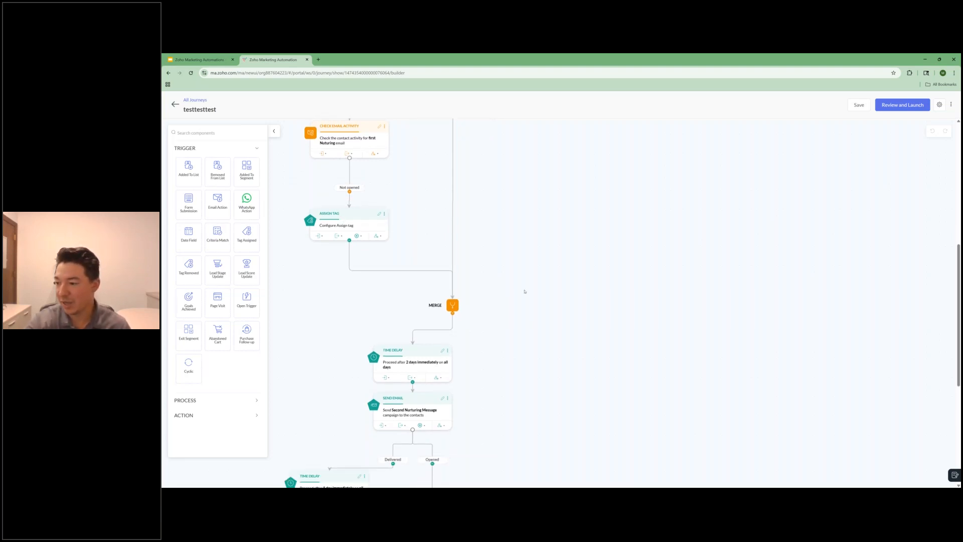
{"action": "scroll", "coordinate": [525, 291], "scroll_direction": "down", "scroll_amount": 1}
{"action": "scroll", "coordinate": [520, 295], "scroll_direction": "down", "scroll_amount": 15}
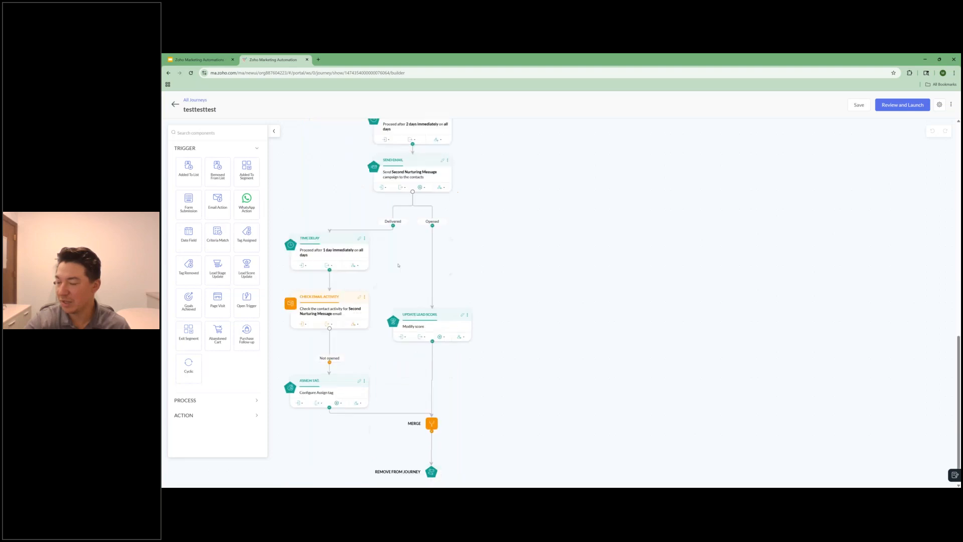
Step: Review the branches following the first nurturing email up to the merge, and return to the journeys list
{"action": "scroll", "coordinate": [415, 305], "scroll_direction": "up", "scroll_amount": 8}
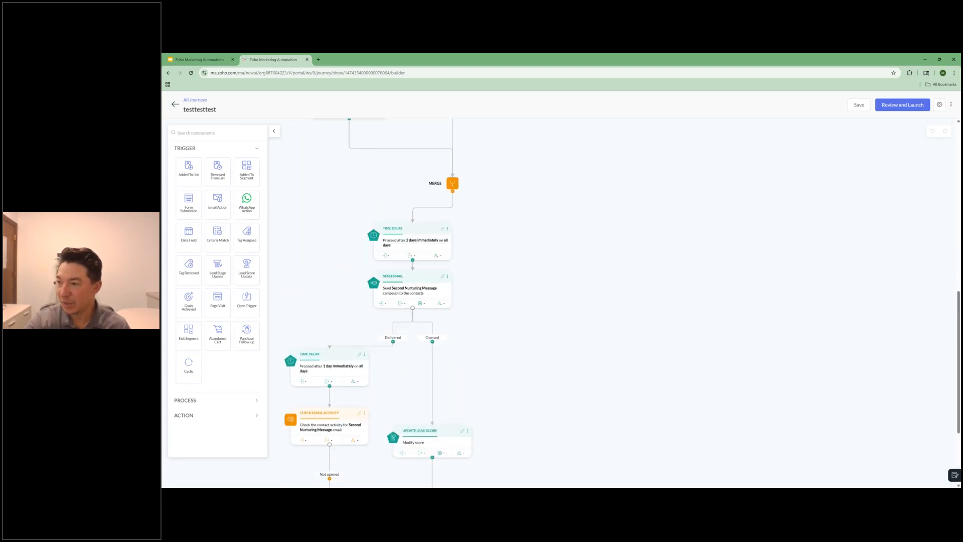
{"action": "scroll", "coordinate": [511, 305], "scroll_direction": "up", "scroll_amount": 13}
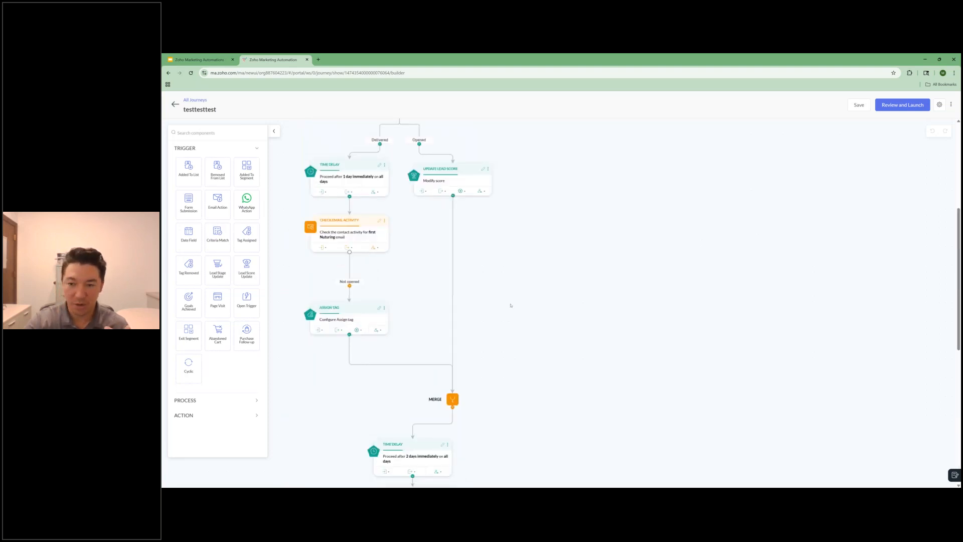
{"action": "scroll", "coordinate": [511, 304], "scroll_direction": "up", "scroll_amount": 13}
{"action": "scroll", "coordinate": [506, 303], "scroll_direction": "down", "scroll_amount": 6}
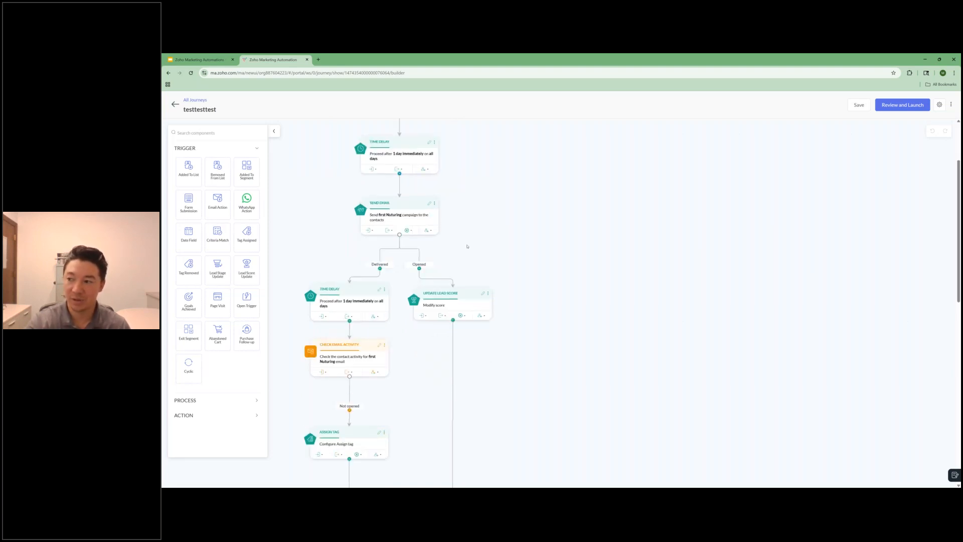
{"action": "scroll", "coordinate": [467, 247], "scroll_direction": "down", "scroll_amount": 2}
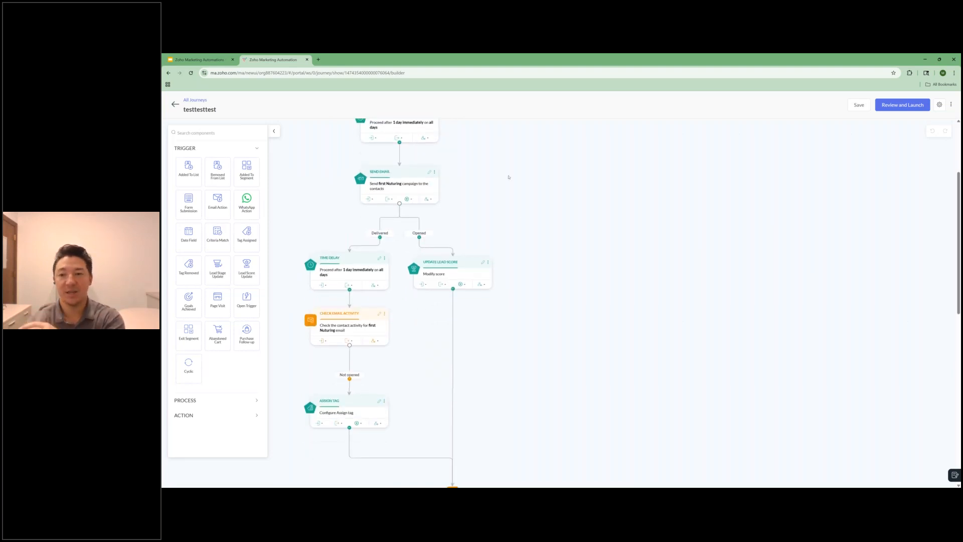
{"action": "scroll", "coordinate": [505, 203], "scroll_direction": "down", "scroll_amount": 1}
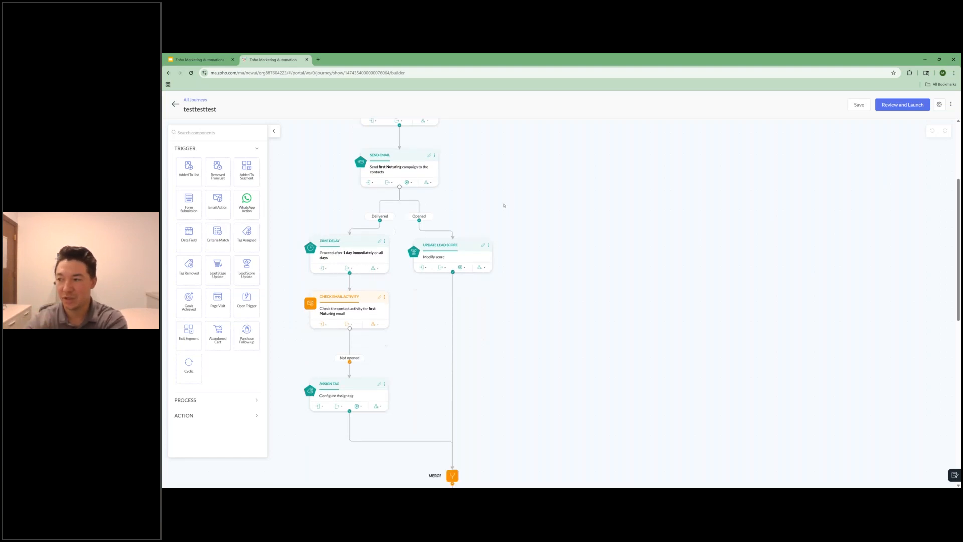
{"action": "scroll", "coordinate": [504, 205], "scroll_direction": "down", "scroll_amount": 3}
{"action": "scroll", "coordinate": [491, 247], "scroll_direction": "down", "scroll_amount": 5}
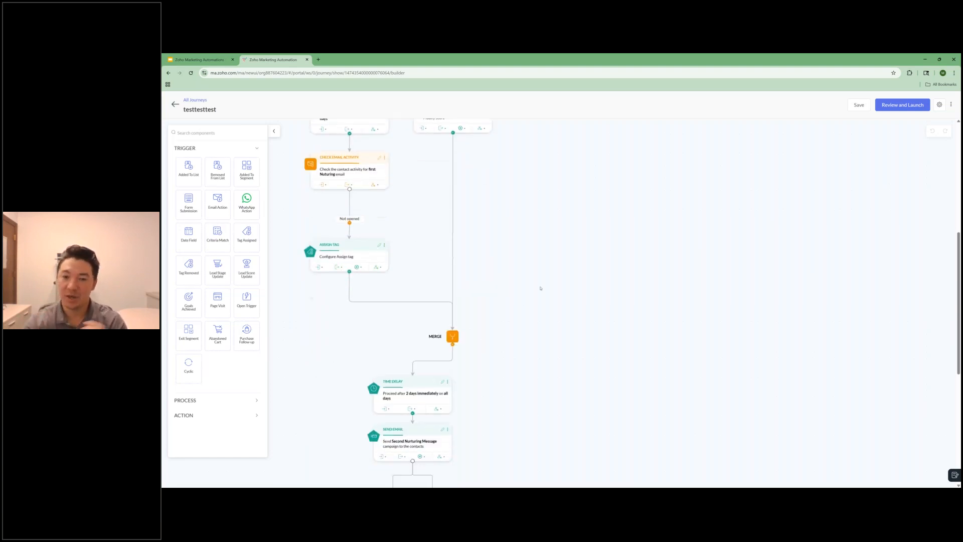
{"action": "scroll", "coordinate": [539, 285], "scroll_direction": "up", "scroll_amount": 5}
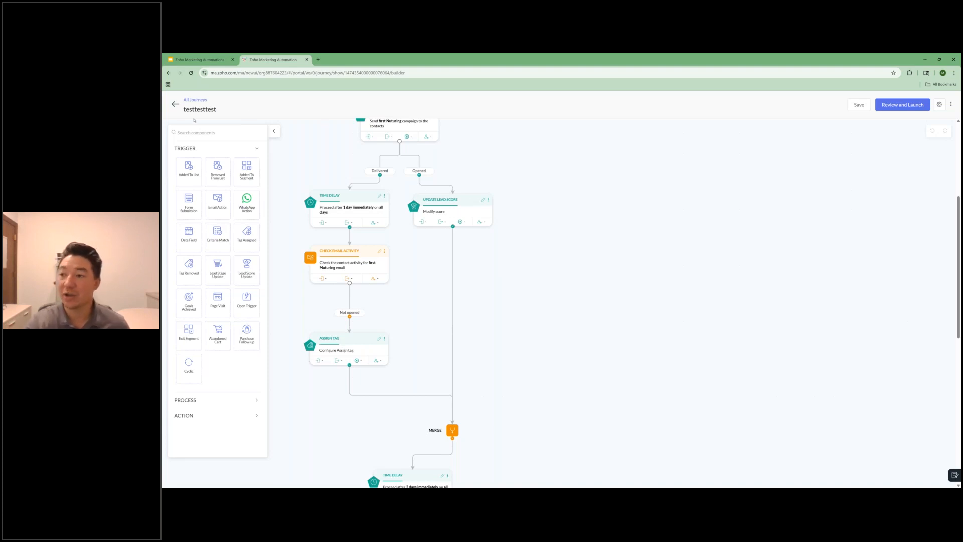
{"action": "left_click", "coordinate": [177, 105]}
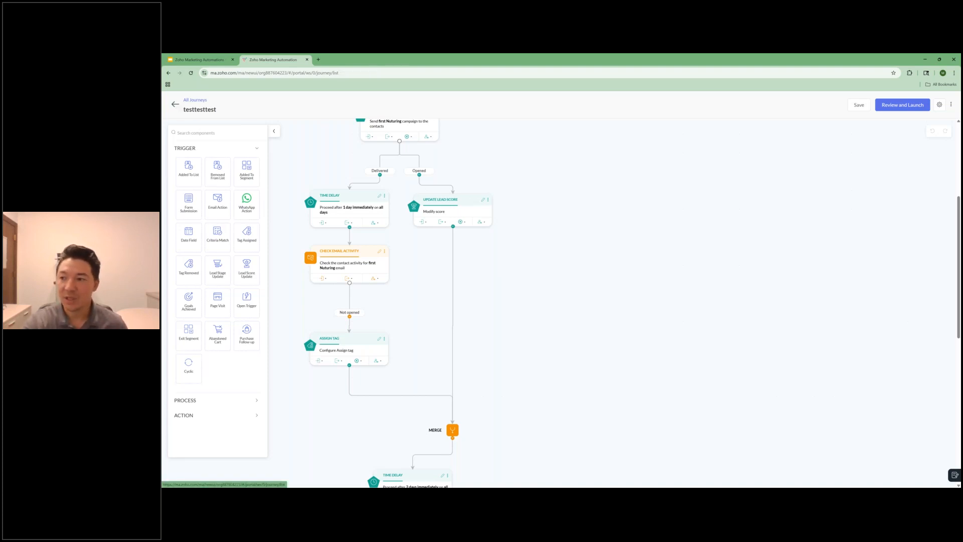
Step: Check the marketing planner page, and open the email campaigns page
{"action": "left_click", "coordinate": [202, 175]}
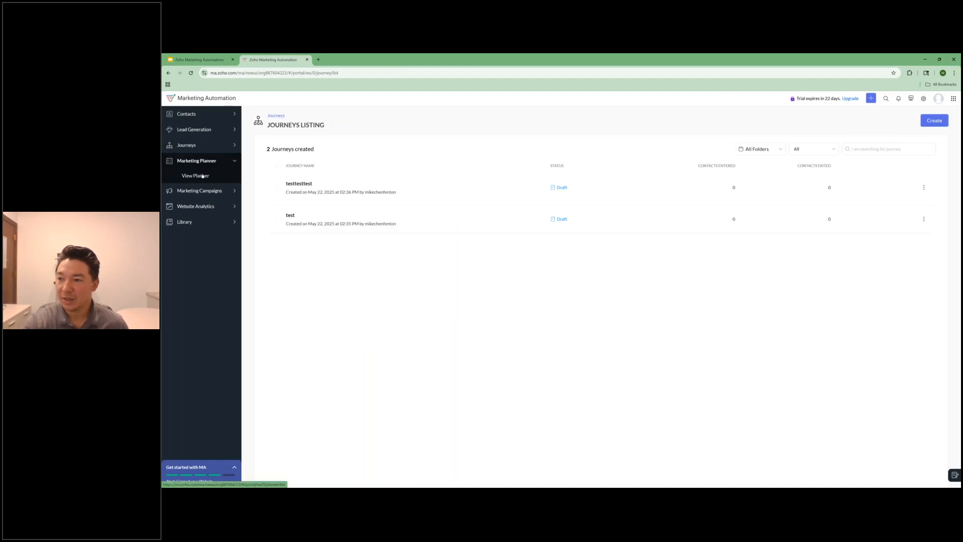
{"action": "left_click", "coordinate": [199, 175]}
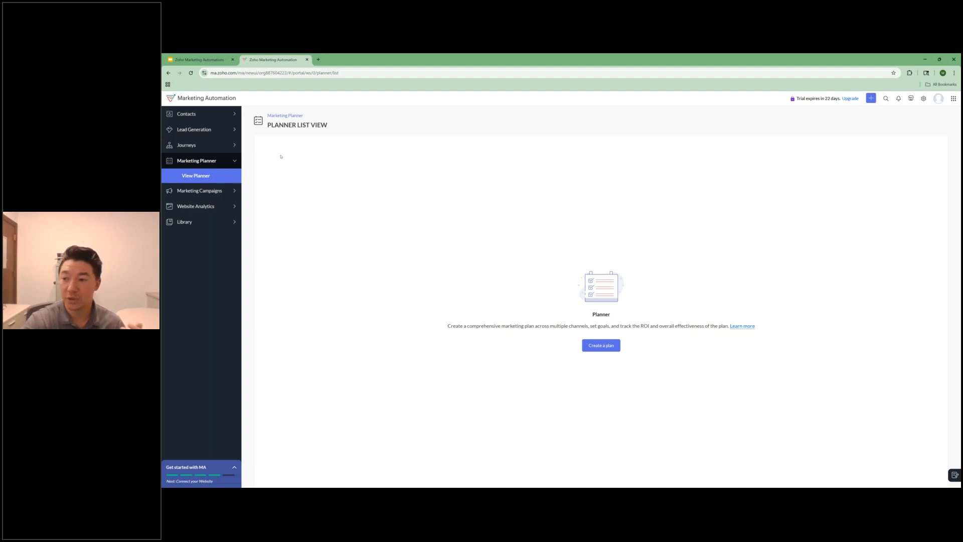
{"action": "left_click", "coordinate": [220, 190]}
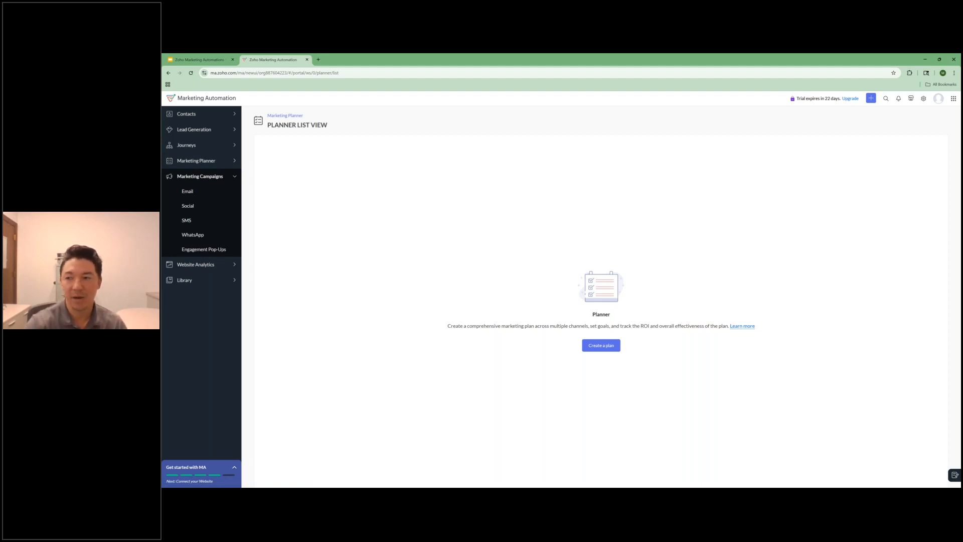
{"action": "left_click", "coordinate": [186, 195]}
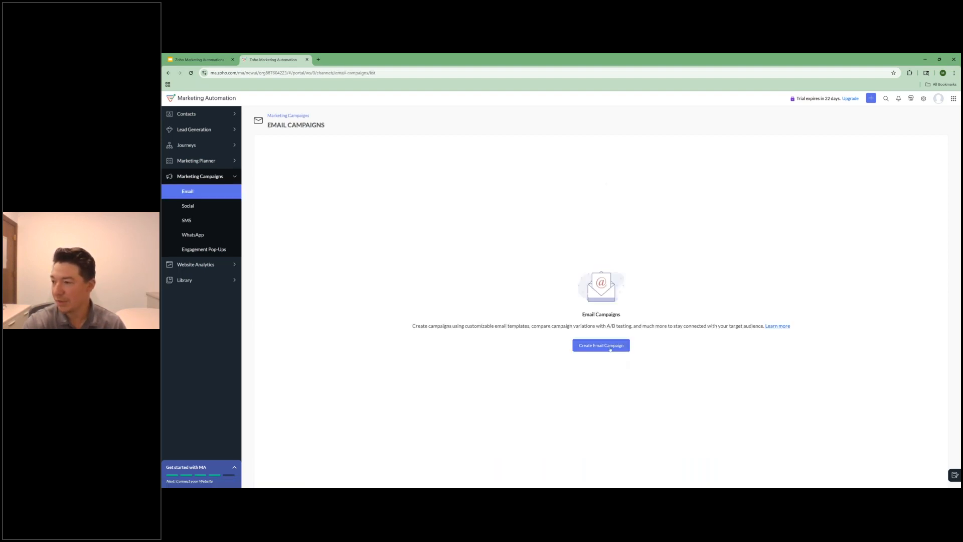
Step: Create a simple email campaign named webinar test
{"action": "left_click", "coordinate": [610, 346]}
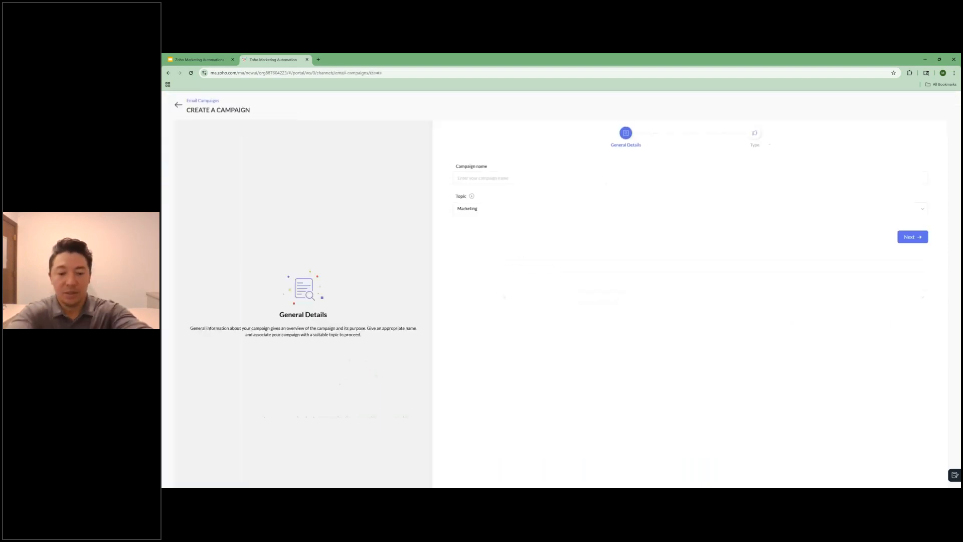
{"action": "left_click", "coordinate": [506, 178]}
{"action": "type", "text": "webonar test"}
{"action": "right_click", "coordinate": [471, 177]}
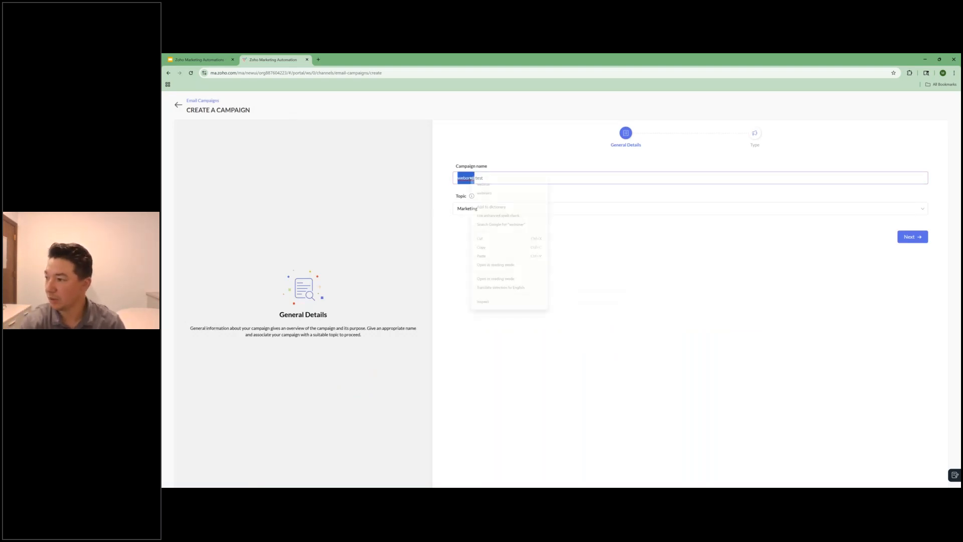
{"action": "left_click", "coordinate": [481, 186]}
{"action": "left_click", "coordinate": [910, 239]}
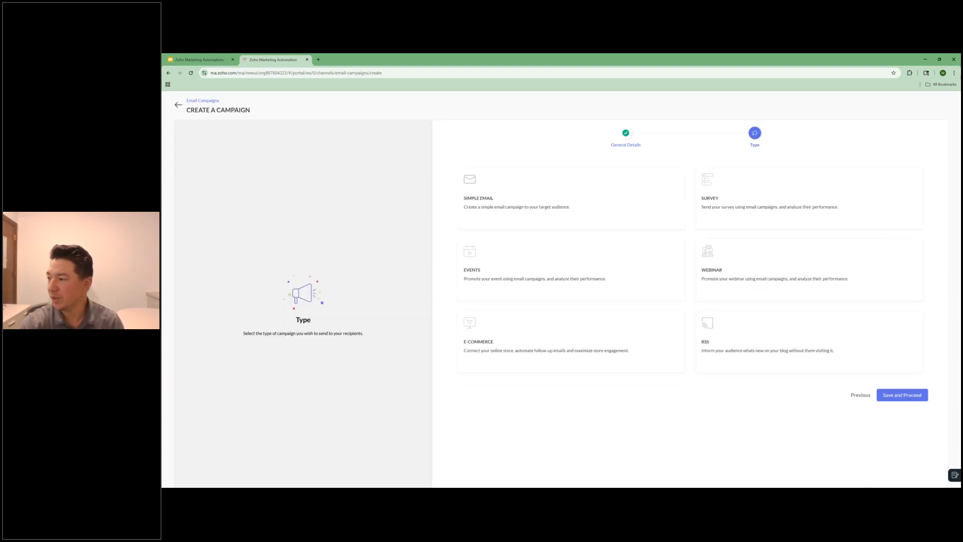
{"action": "left_click", "coordinate": [522, 198]}
{"action": "left_click", "coordinate": [883, 394]}
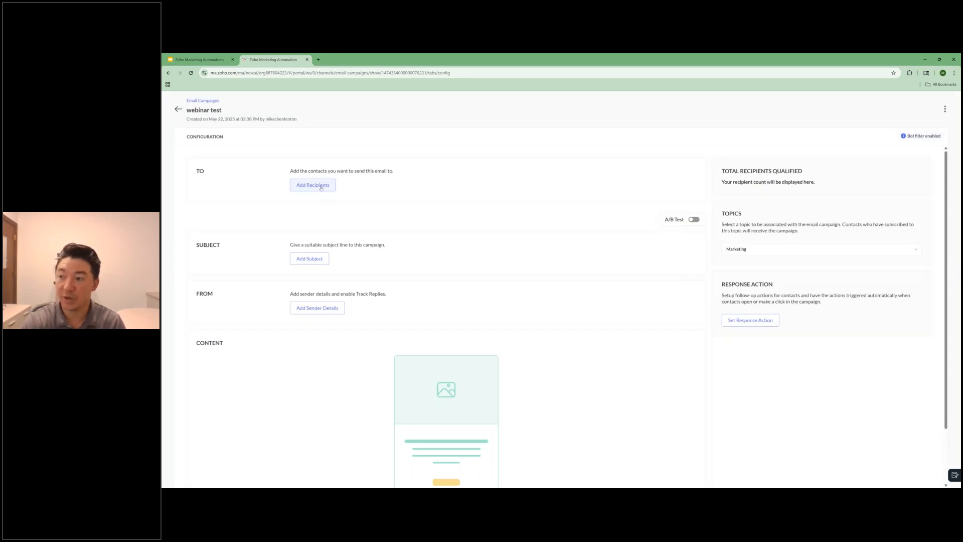
Step: Examine the campaign's recipient options, subject and preheader settings, sender and content sections without changing anything
{"action": "left_click", "coordinate": [313, 185]}
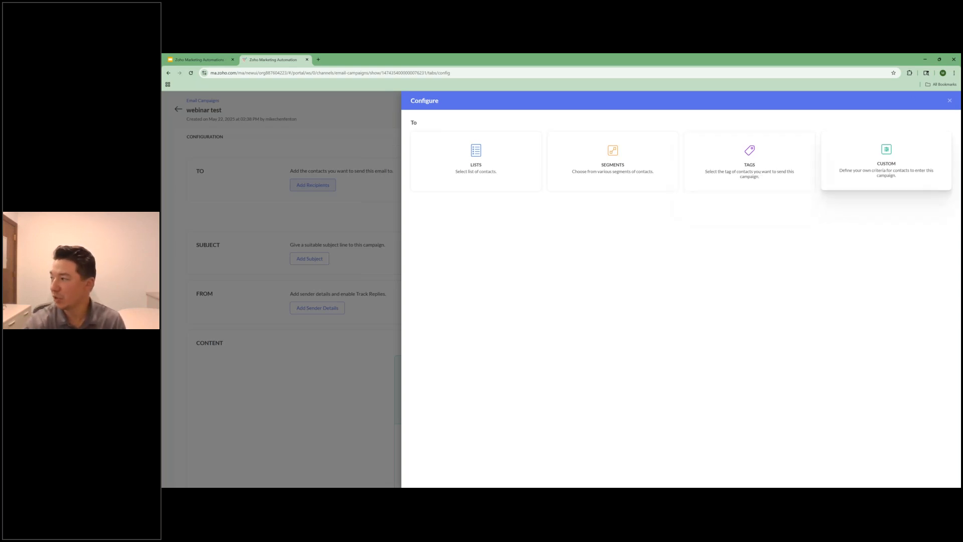
{"action": "left_click", "coordinate": [950, 101]}
{"action": "left_click", "coordinate": [309, 259]}
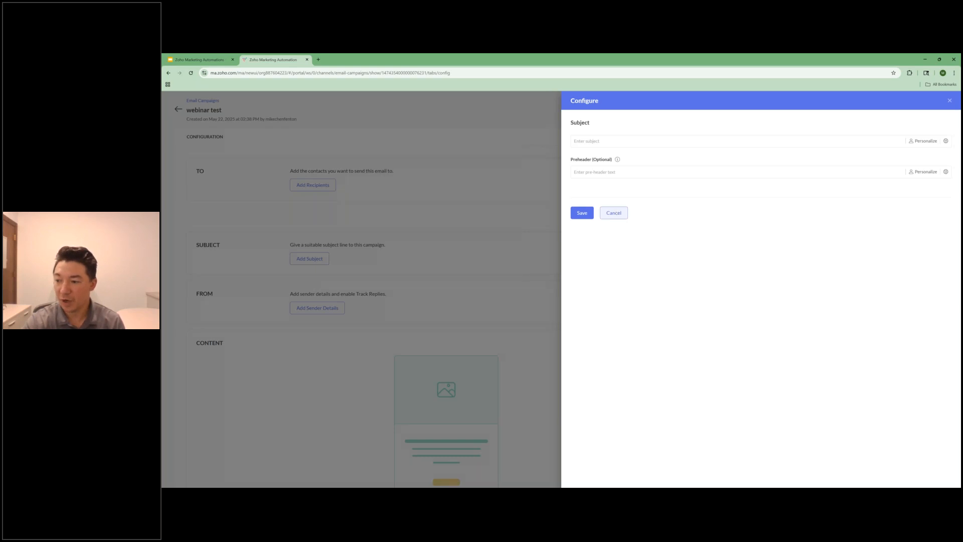
{"action": "left_click", "coordinate": [613, 212]}
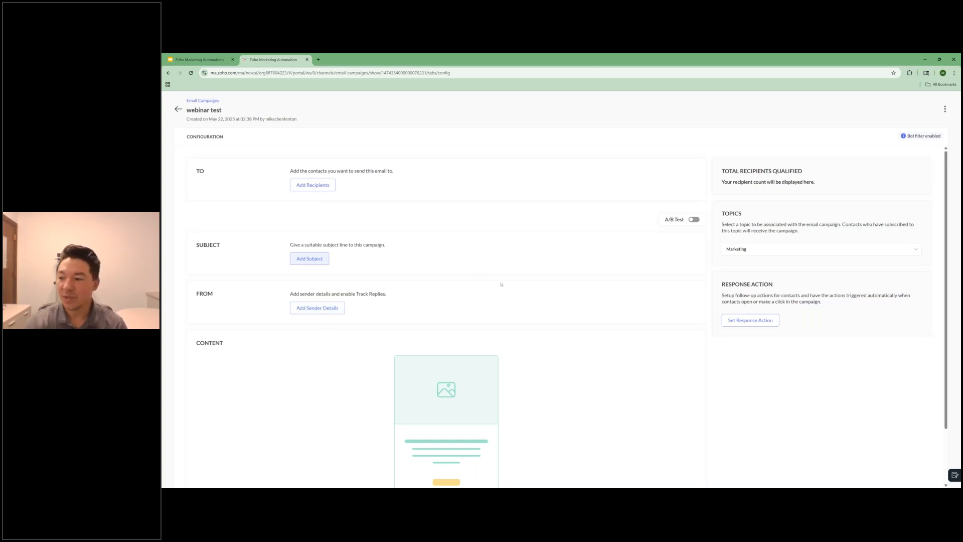
{"action": "scroll", "coordinate": [500, 284], "scroll_direction": "down", "scroll_amount": 1}
{"action": "scroll", "coordinate": [459, 345], "scroll_direction": "down", "scroll_amount": 3}
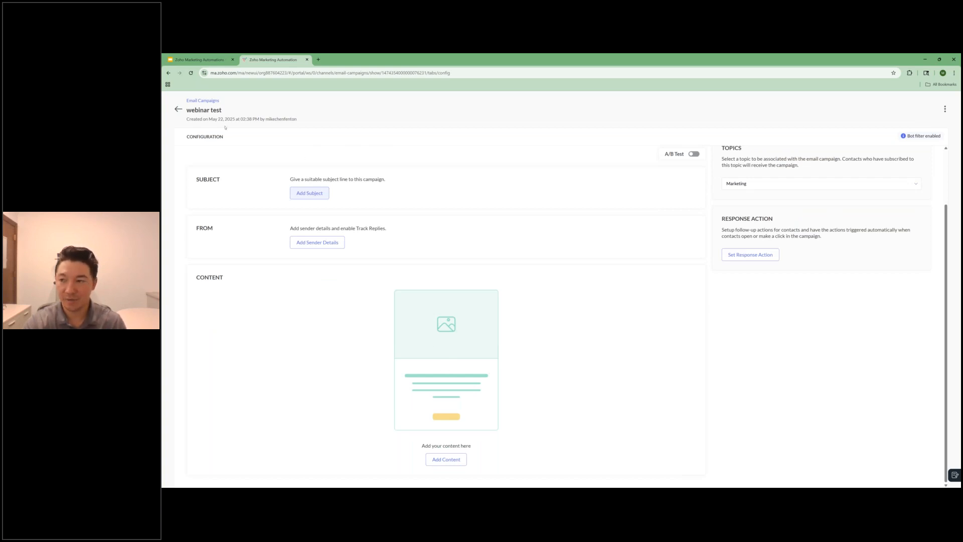
Step: Leave the webinar test campaign and open the social campaigns page
{"action": "left_click", "coordinate": [179, 111]}
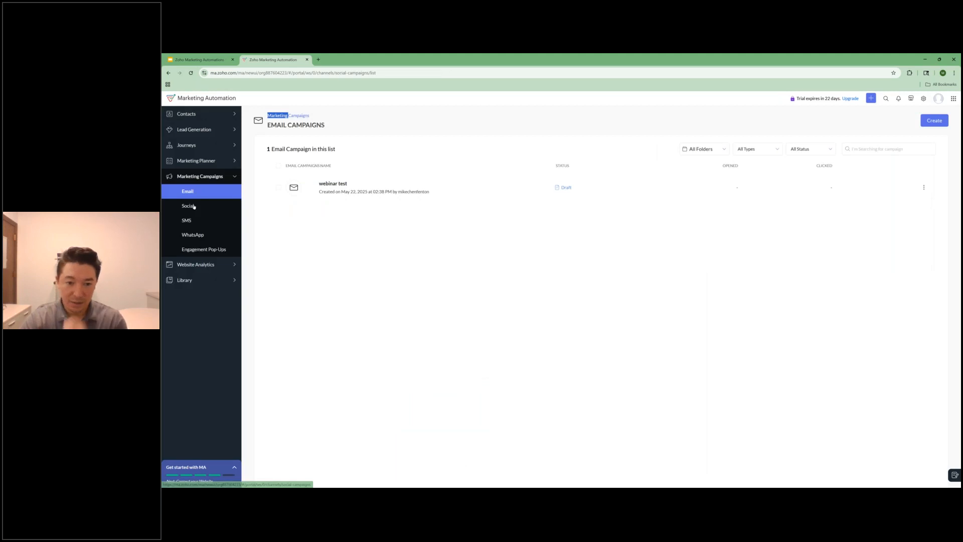
{"action": "left_click", "coordinate": [193, 206]}
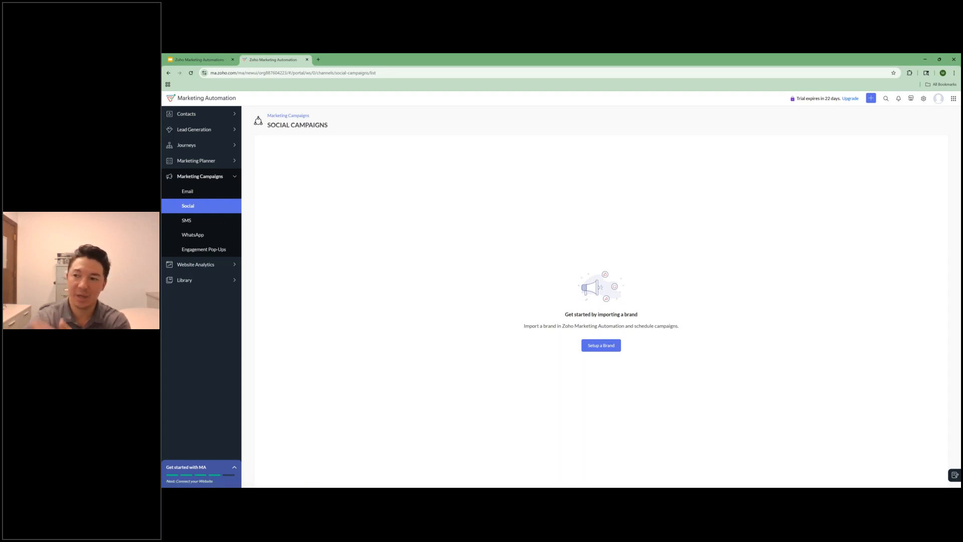
Step: Open the SMS campaigns page, examine the unintegrated gateways offered for a new SMS campaign, and leave without creating one
{"action": "left_click", "coordinate": [188, 221]}
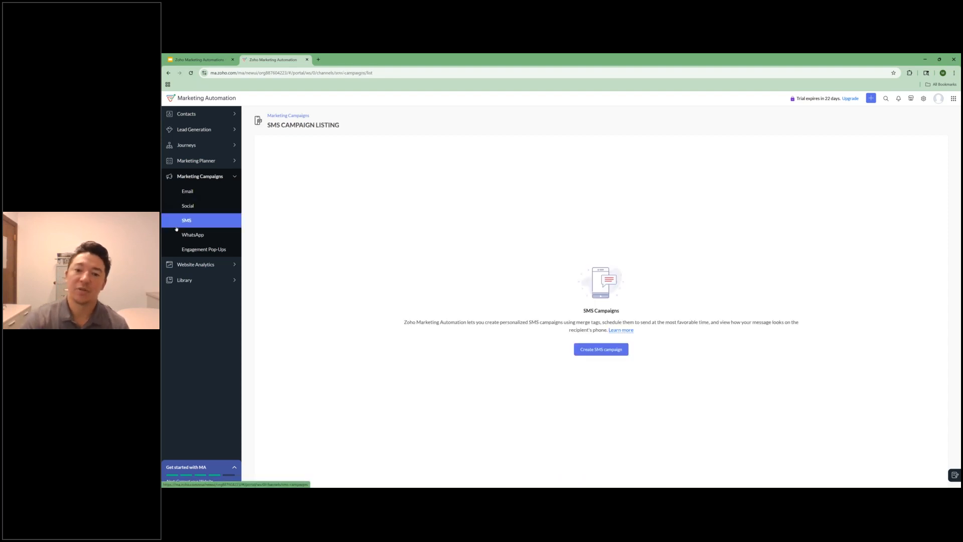
{"action": "left_click", "coordinate": [606, 352]}
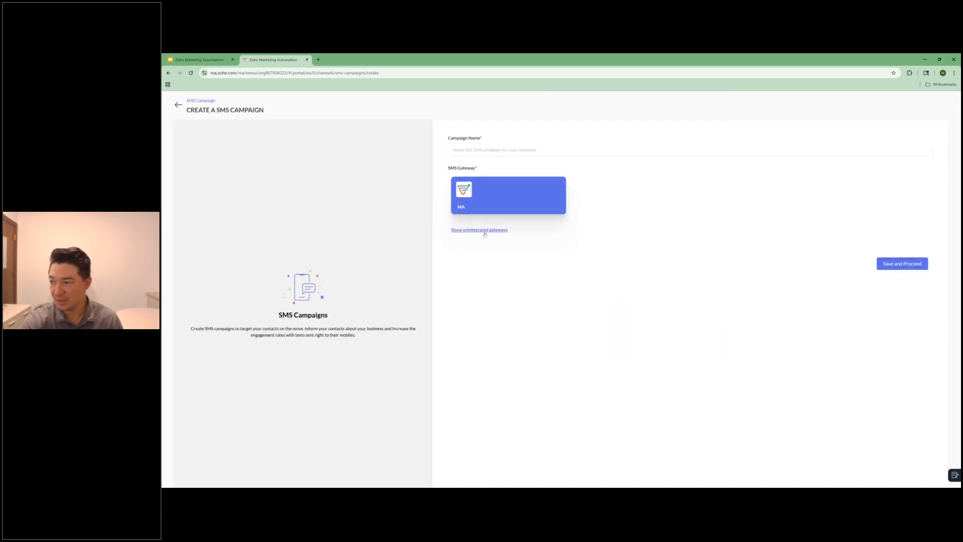
{"action": "left_click", "coordinate": [479, 229]}
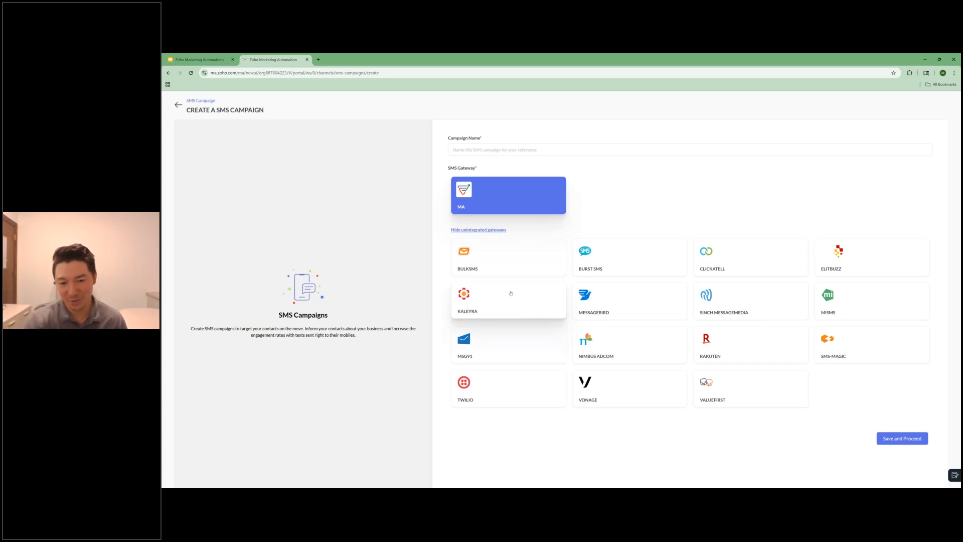
{"action": "left_click", "coordinate": [177, 105]}
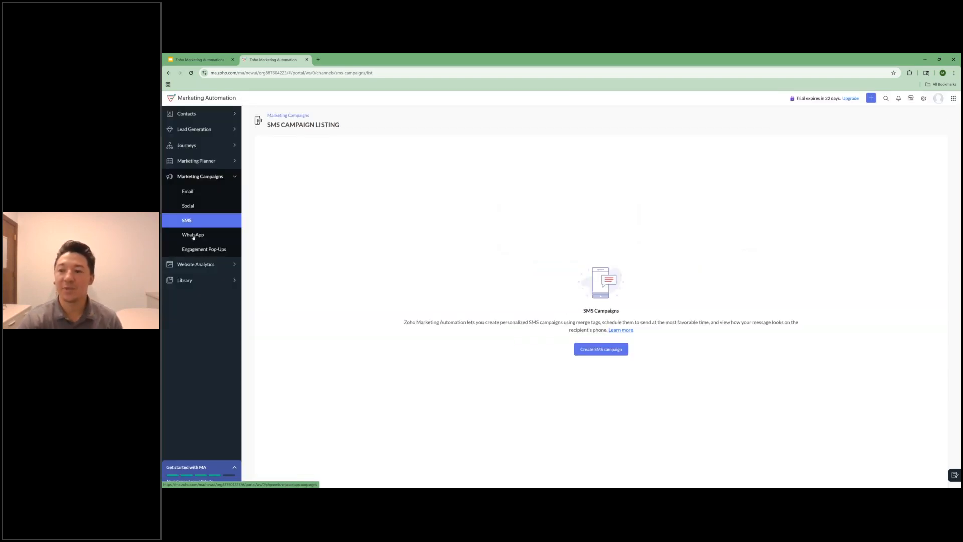
Step: Check the WhatsApp campaigns page and the engagement pop-ups page
{"action": "left_click", "coordinate": [193, 236]}
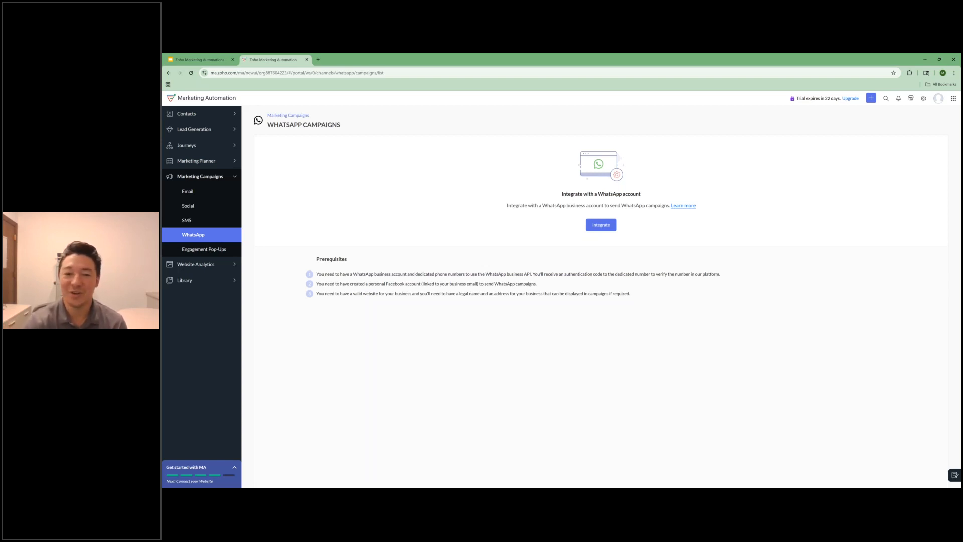
{"action": "left_click", "coordinate": [214, 249]}
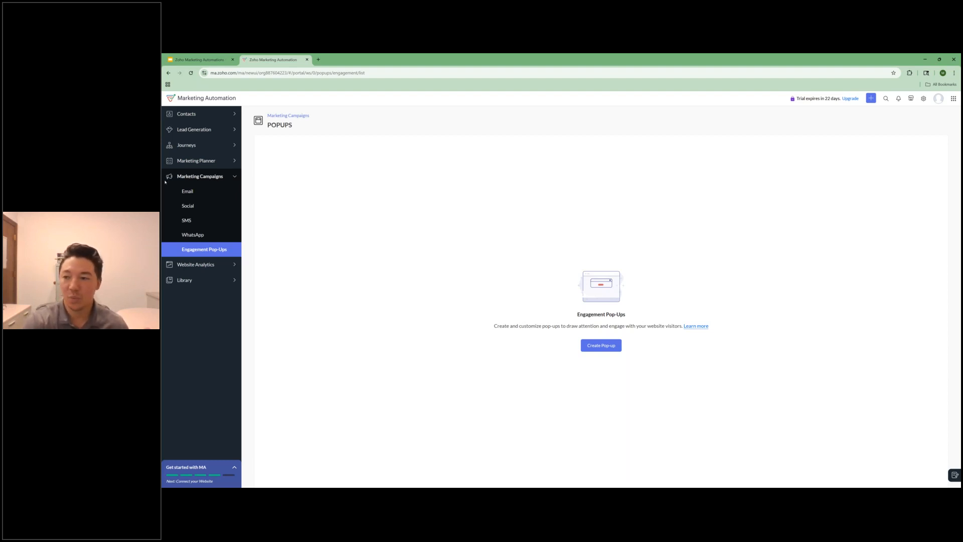
Step: Check the website analytics dashboard and behaviour reports, and look over the library's sections
{"action": "left_click", "coordinate": [204, 265]}
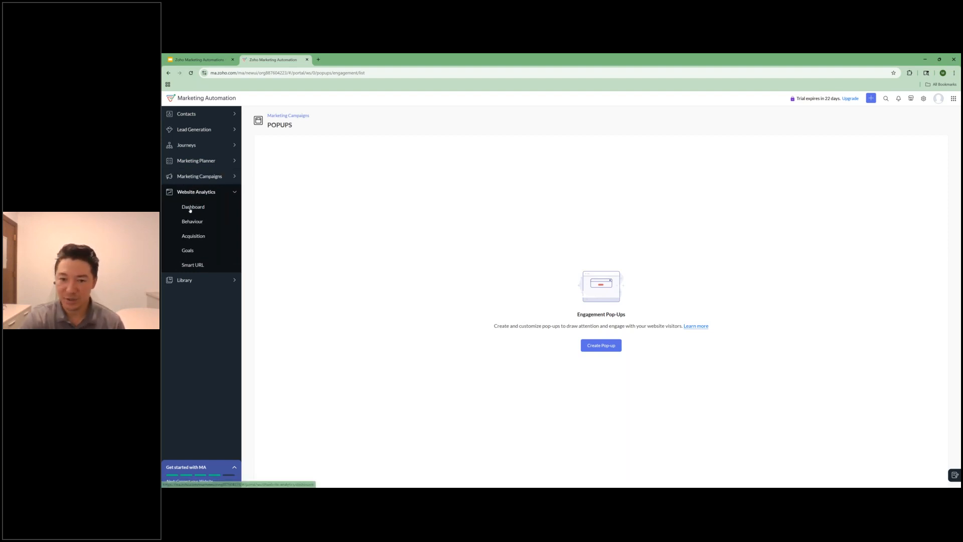
{"action": "left_click", "coordinate": [190, 210]}
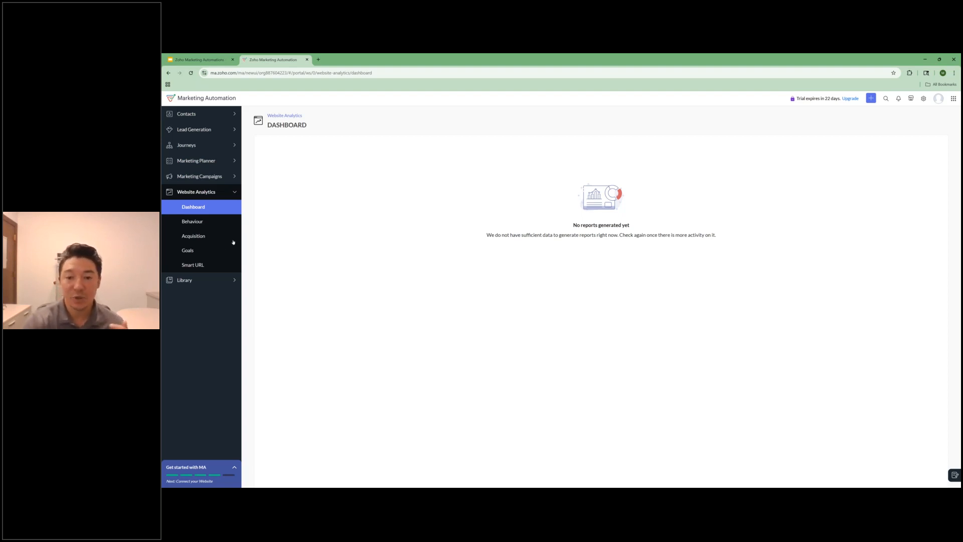
{"action": "left_click", "coordinate": [202, 223]}
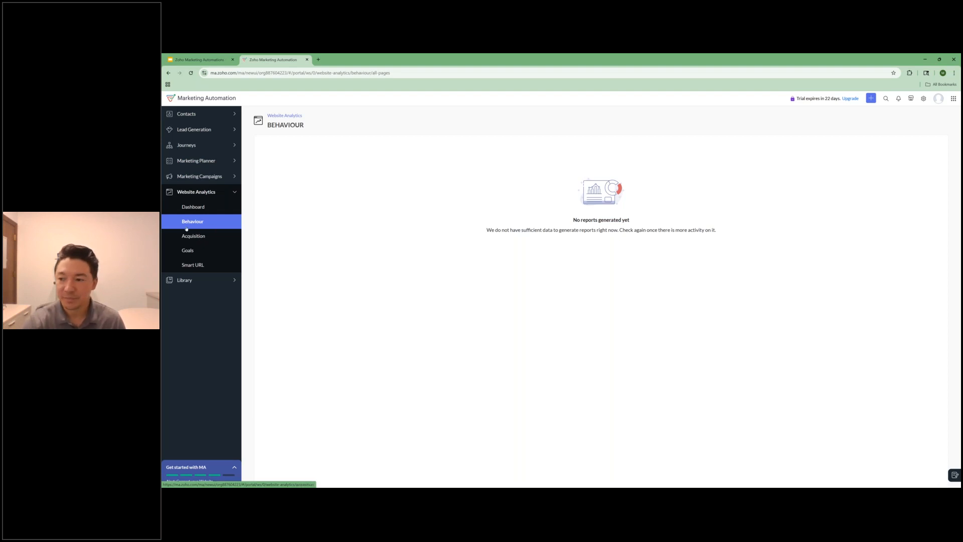
{"action": "left_click", "coordinate": [232, 281]}
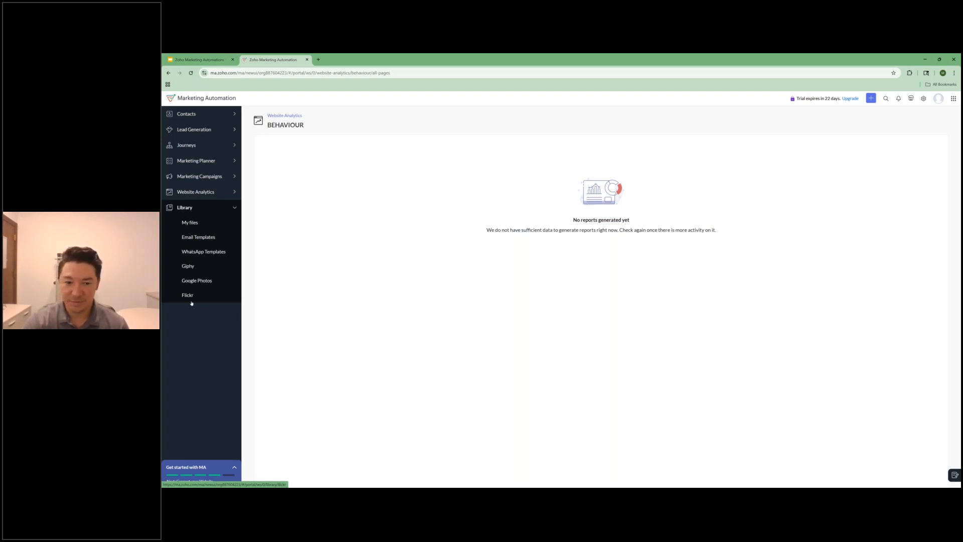
{"action": "left_click", "coordinate": [235, 207]}
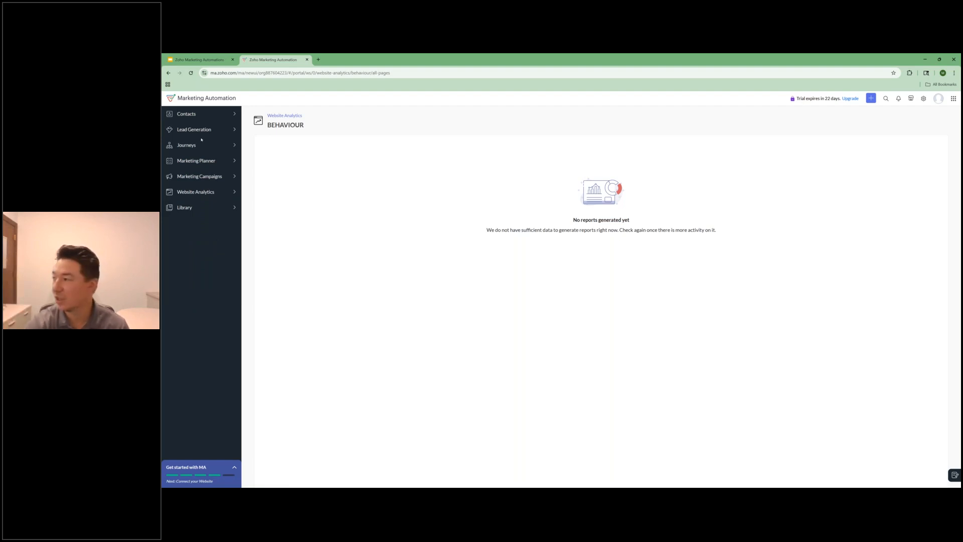
Step: Open the settings for the email marketing channel and check its tracking and email frequency options
{"action": "left_click", "coordinate": [922, 100]}
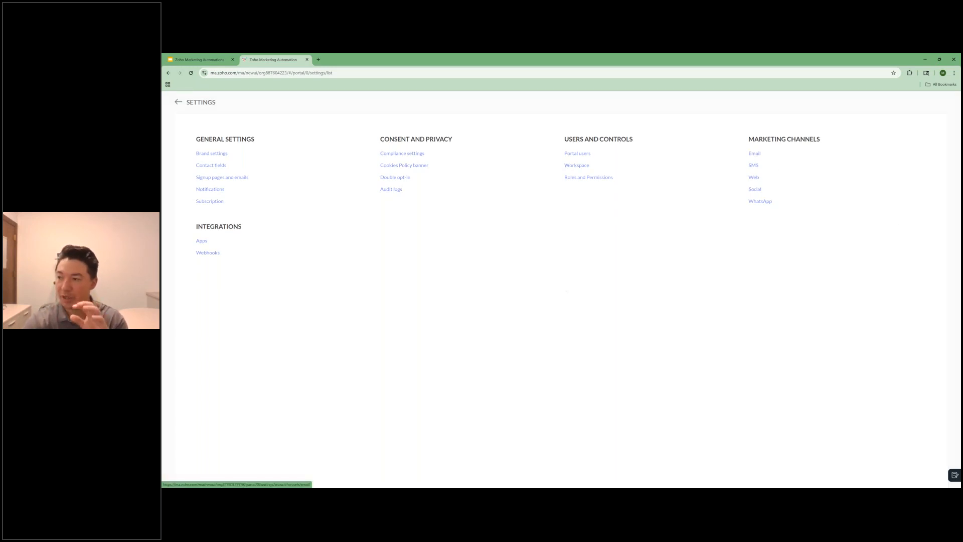
{"action": "left_click", "coordinate": [754, 153]}
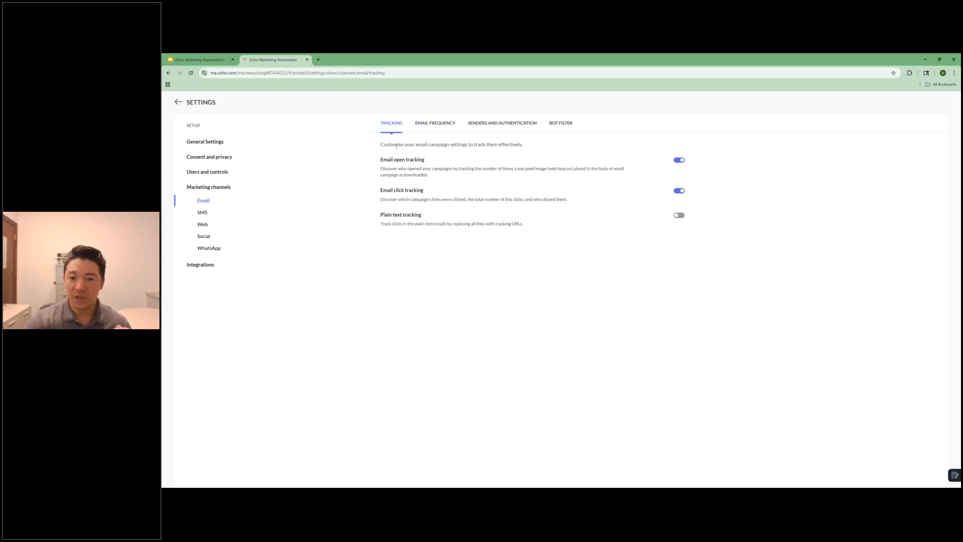
{"action": "left_click", "coordinate": [439, 122]}
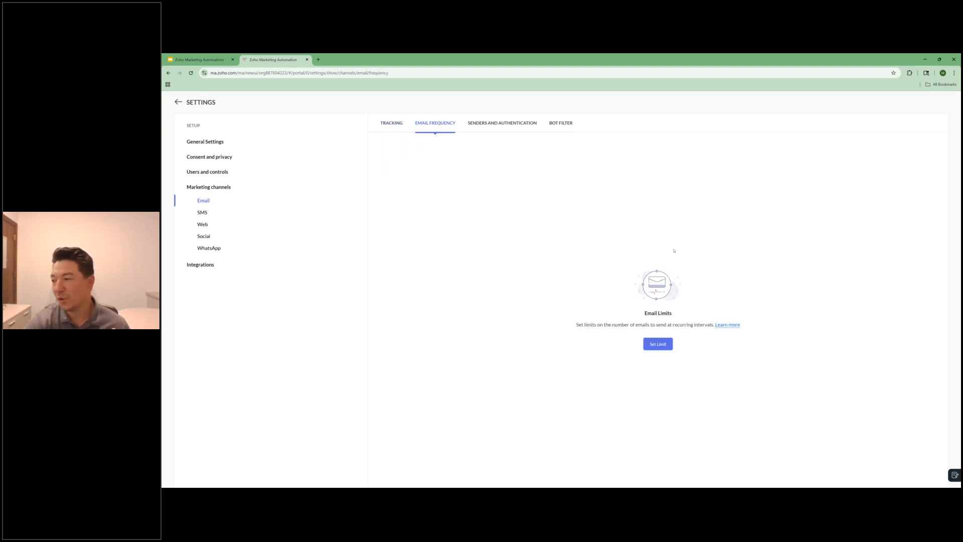
Step: Configure an email limit of 2 emails per recipient with a weekly frequency, without saving it
{"action": "left_click", "coordinate": [662, 346]}
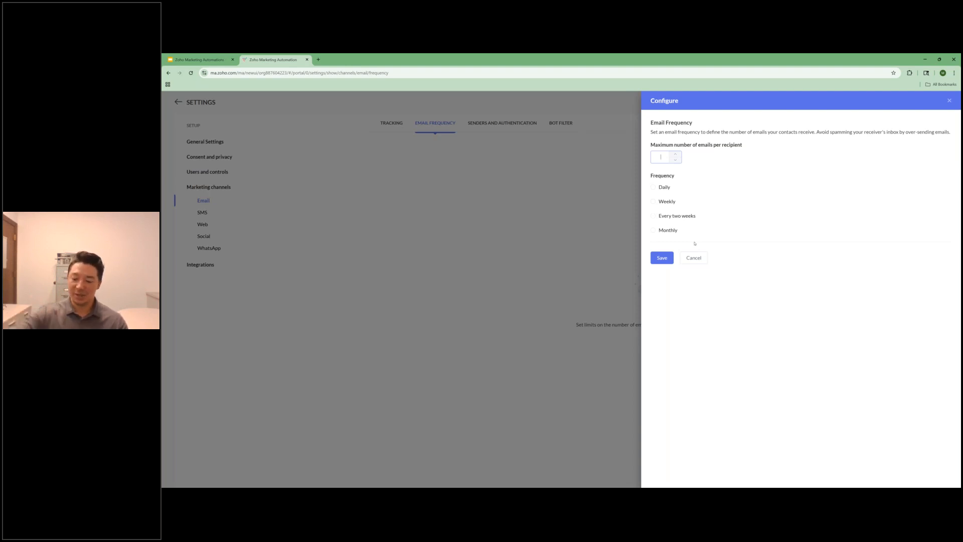
{"action": "left_click", "coordinate": [676, 155]}
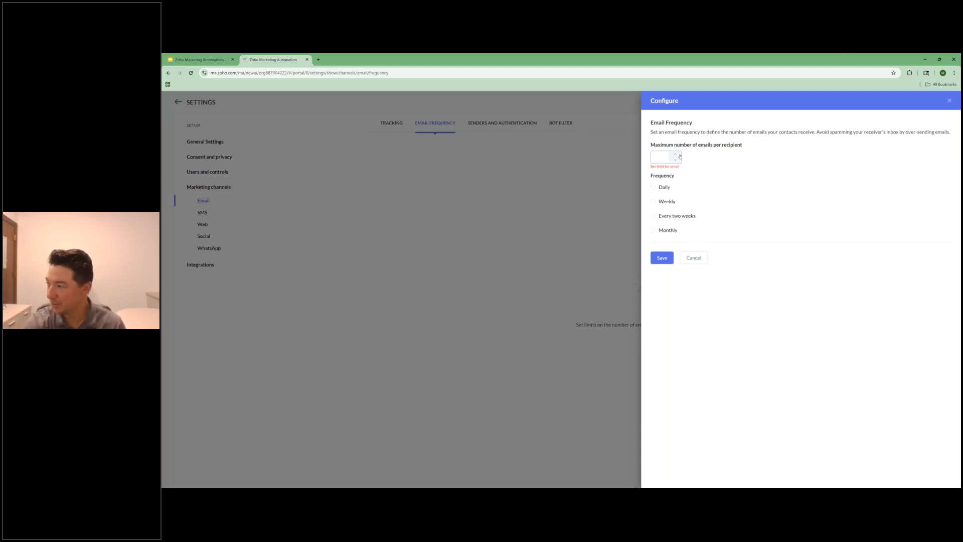
{"action": "left_click", "coordinate": [665, 201]}
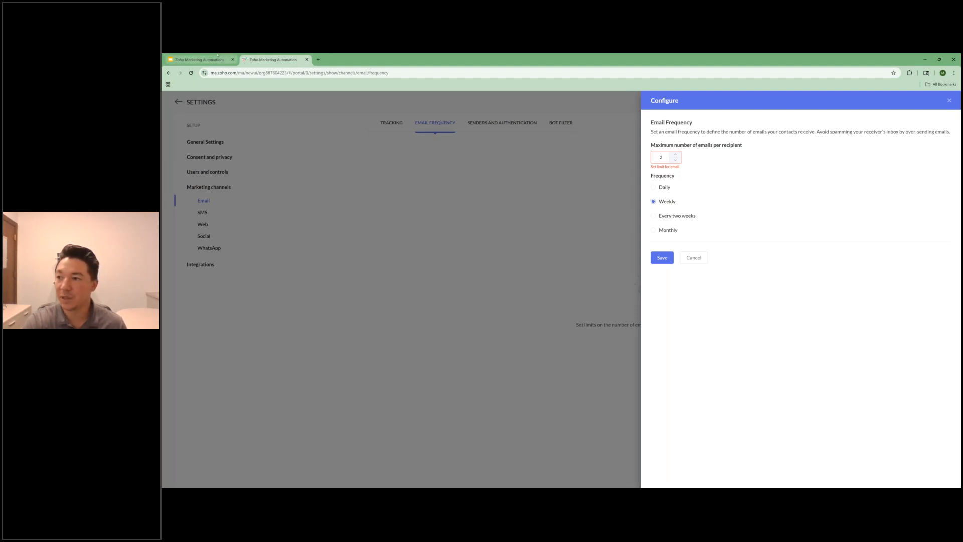
Step: Switch to the Google Slides presentation, start the slideshow at the CRM integration benefits slide, and advance to the Zoho: Marketing Mastered slide
{"action": "left_click", "coordinate": [218, 56]}
{"action": "left_click", "coordinate": [209, 105]}
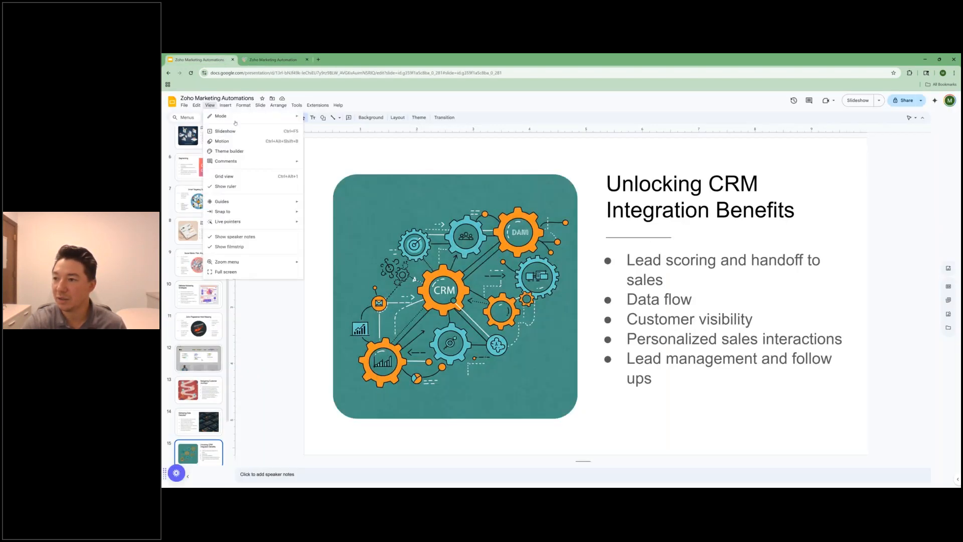
{"action": "left_click", "coordinate": [223, 131]}
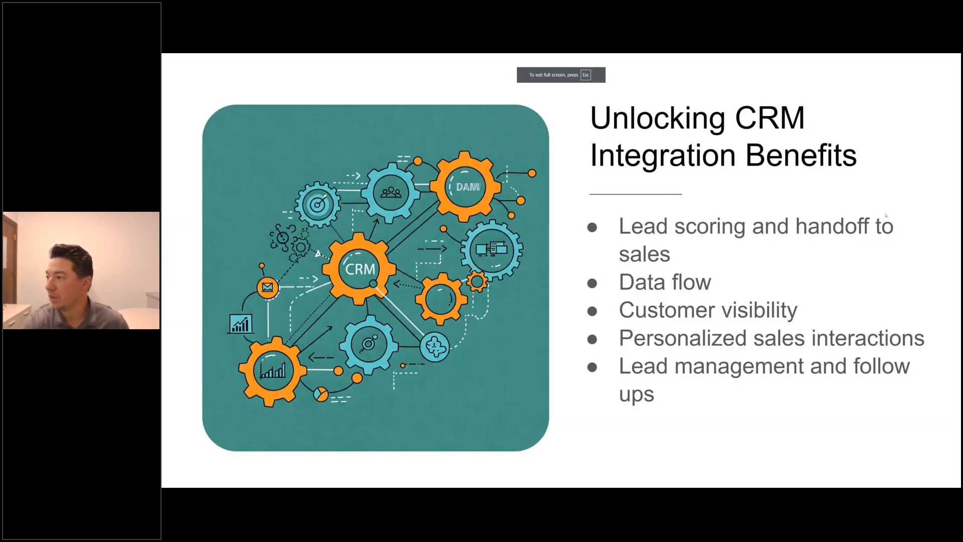
{"action": "key", "text": "Right"}
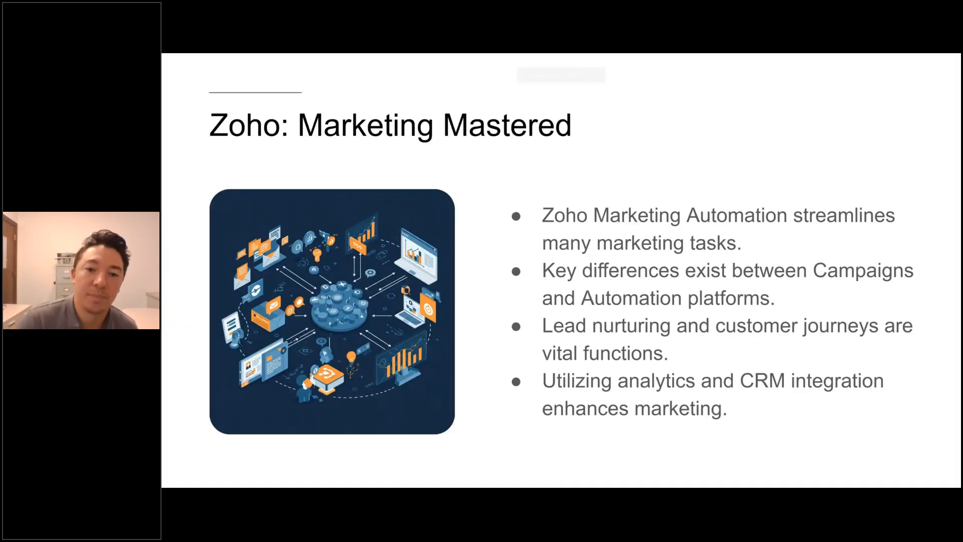